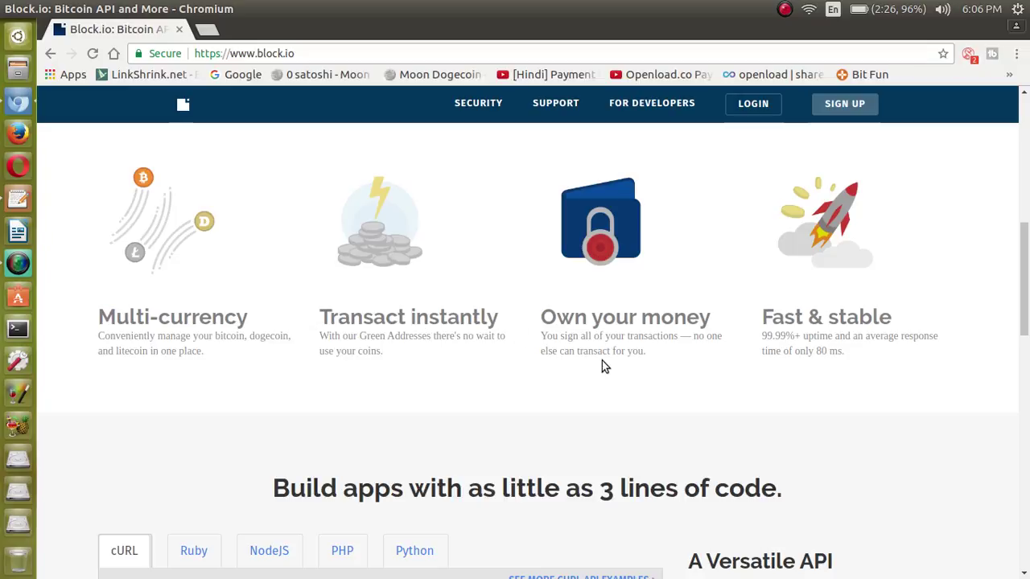
# Highlight the Multi-currency, Transact instantly and Own your money feature descriptions on the homepage.
pyautogui.moveTo(313, 342); pyautogui.dragTo(474, 345)
pyautogui.click(391, 348)
pyautogui.moveTo(648, 352); pyautogui.dragTo(547, 317)
pyautogui.click(546, 317)
pyautogui.scroll(-2, 901, 314)
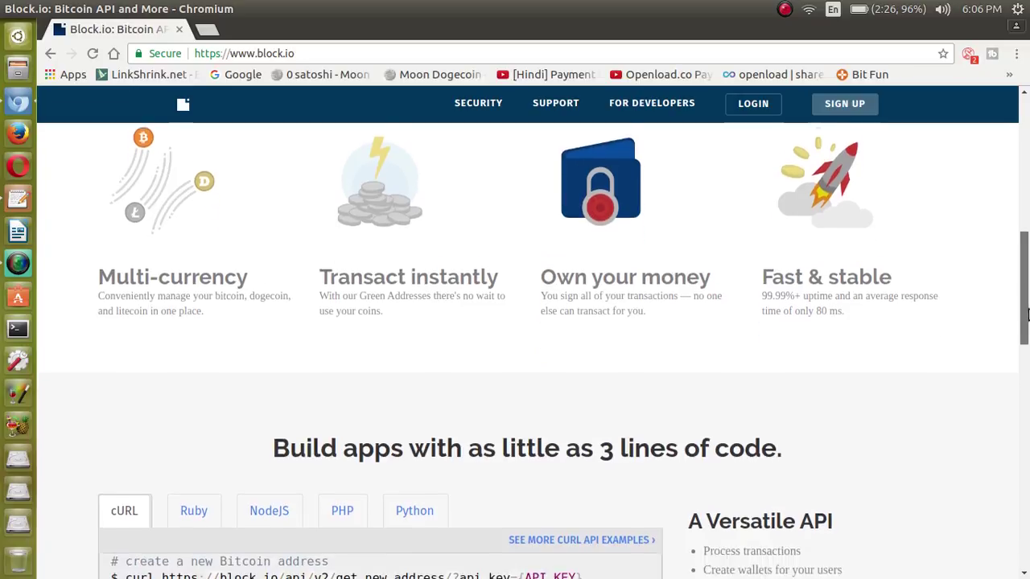
pyautogui.moveTo(846, 290); pyautogui.dragTo(761, 269)
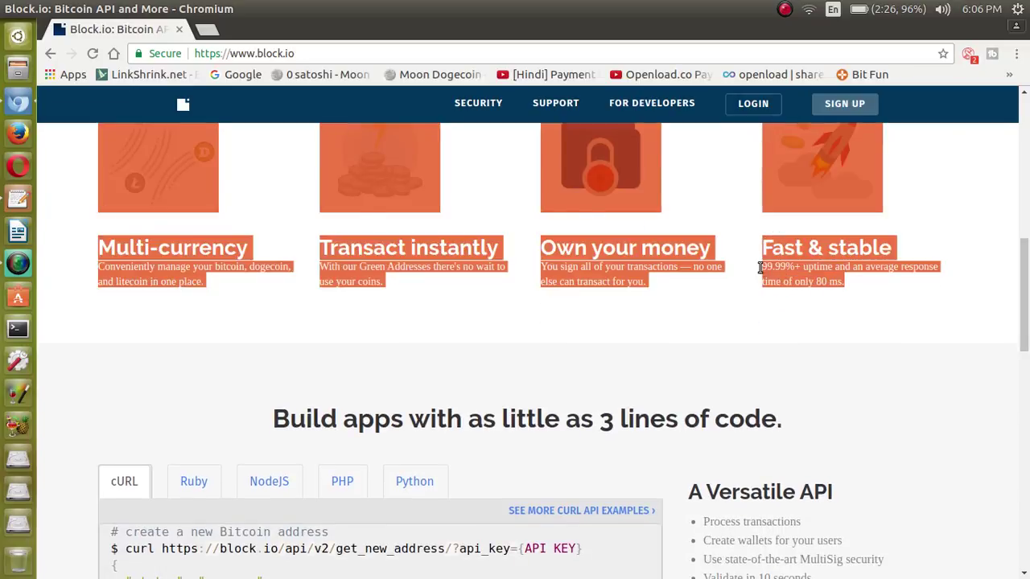
pyautogui.click(761, 269)
# Highlight the Build apps heading, scroll down to the footer, and go to SIGN UP.
pyautogui.scroll(-5, 333, 216)
pyautogui.scroll(3, 333, 215)
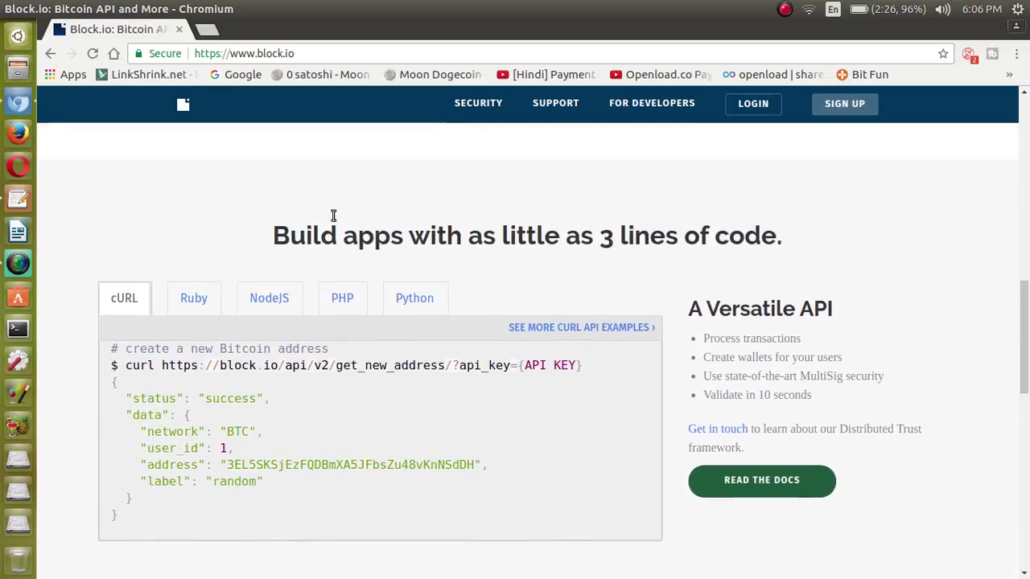
pyautogui.moveTo(274, 233); pyautogui.dragTo(766, 249)
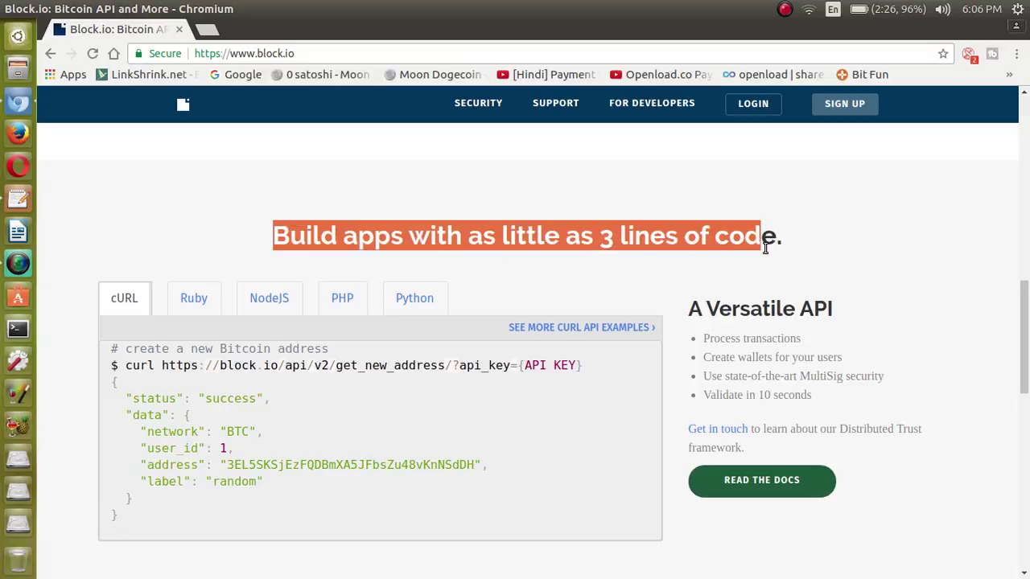
pyautogui.click(762, 255)
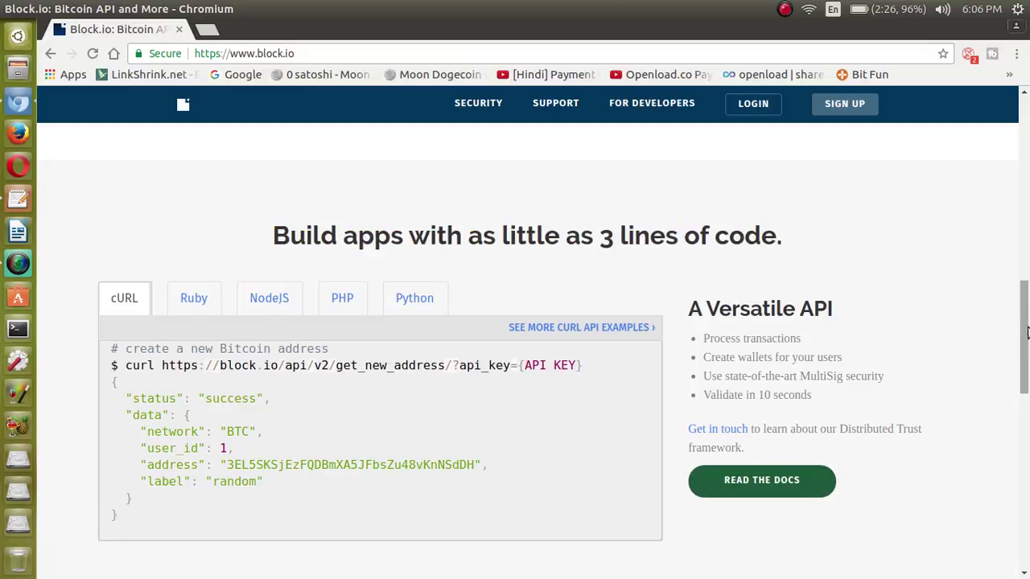
pyautogui.moveTo(1027, 332); pyautogui.dragTo(1028, 509)
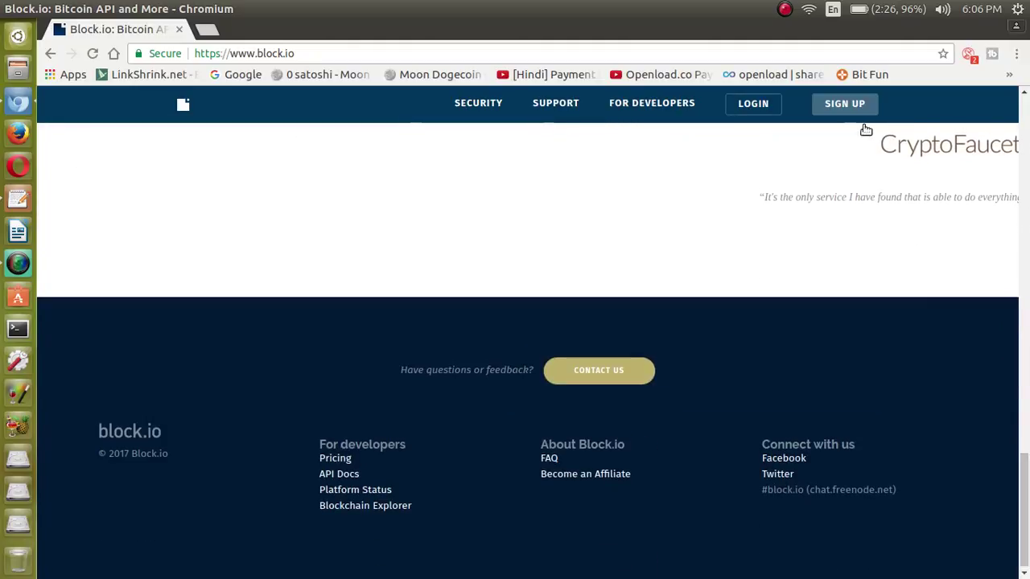
pyautogui.click(842, 103)
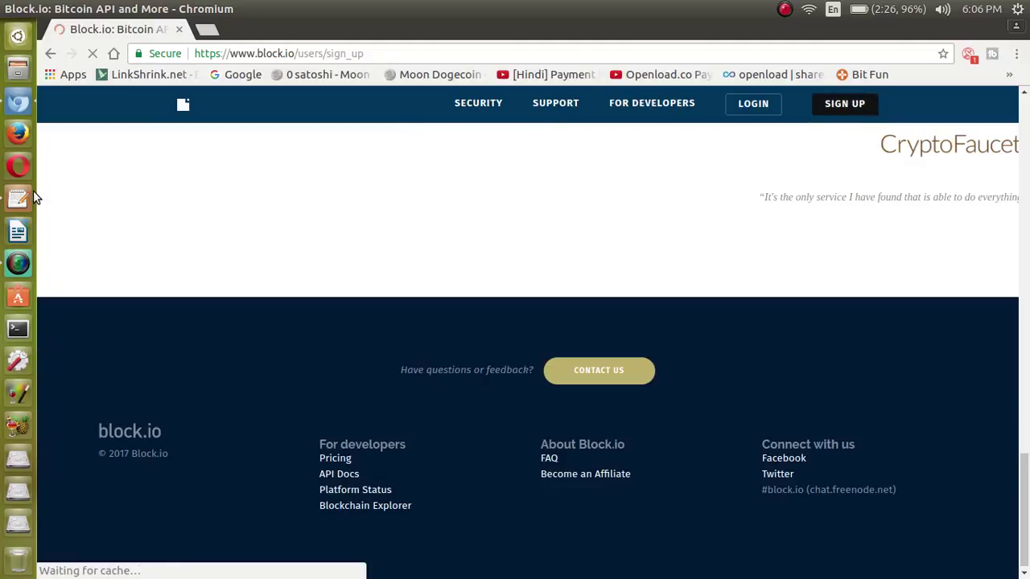
# Register with the account e-mail address and a pasted, matching password.
pyautogui.click(462, 203)
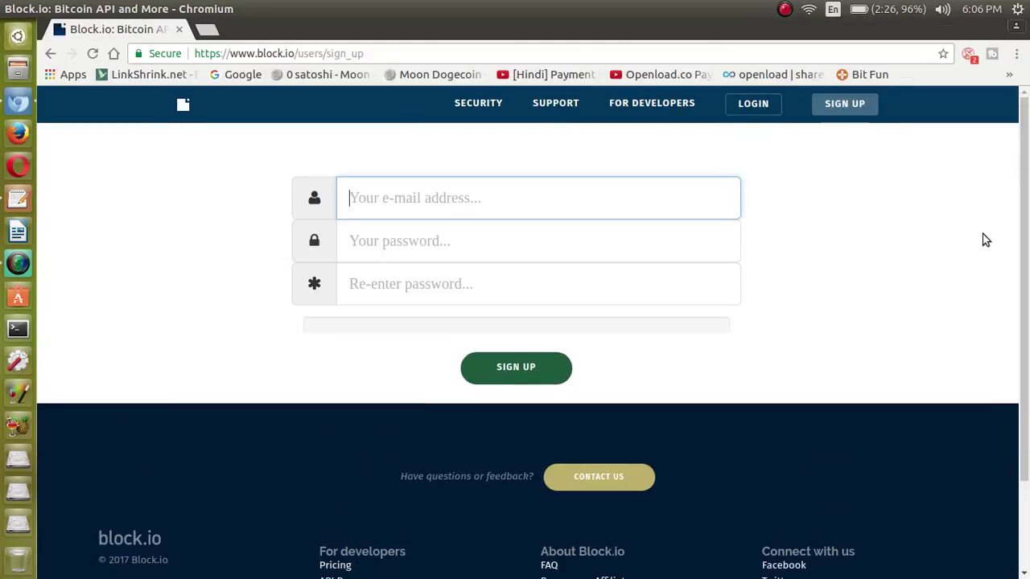
pyautogui.write('rrmut')
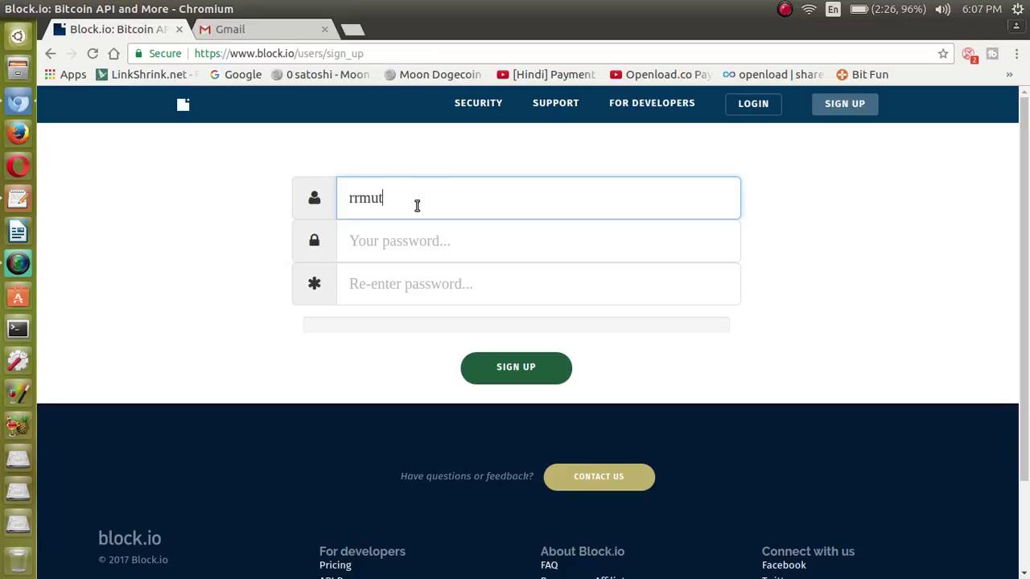
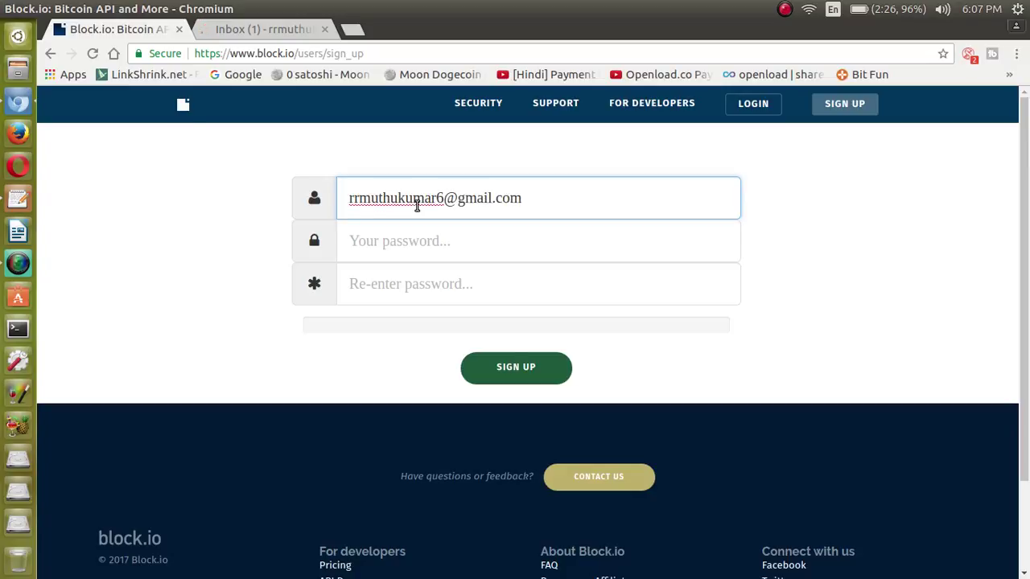
pyautogui.click(605, 242)
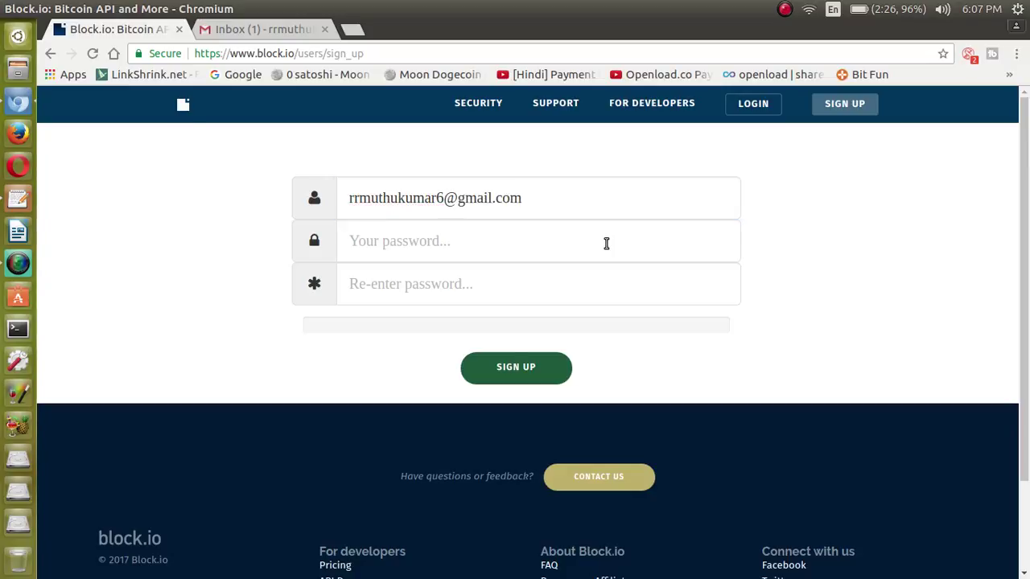
pyautogui.hotkey('ctrl', 'v')
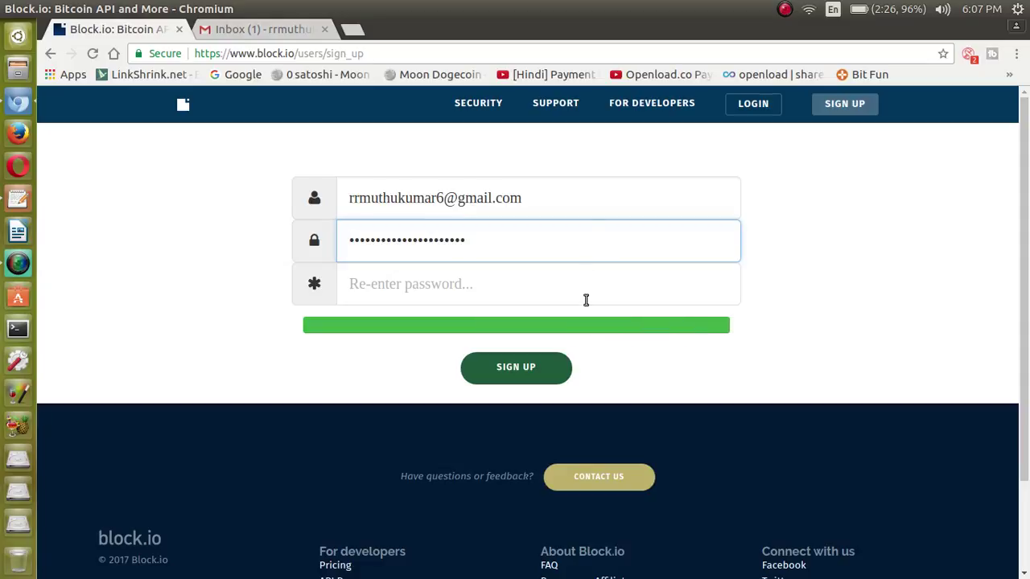
pyautogui.click(585, 296)
pyautogui.hotkey('ctrl', 'v')
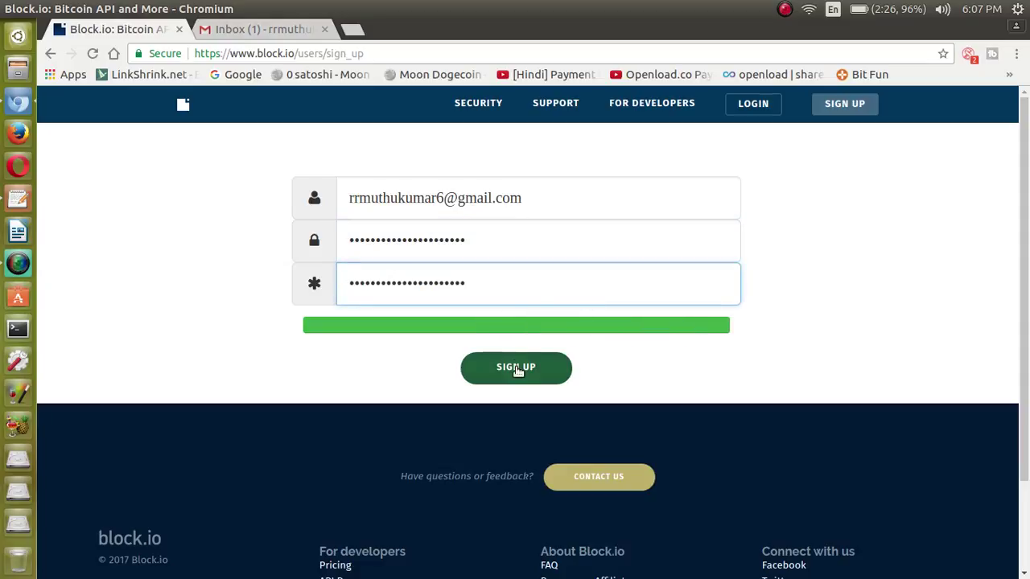
pyautogui.click(515, 368)
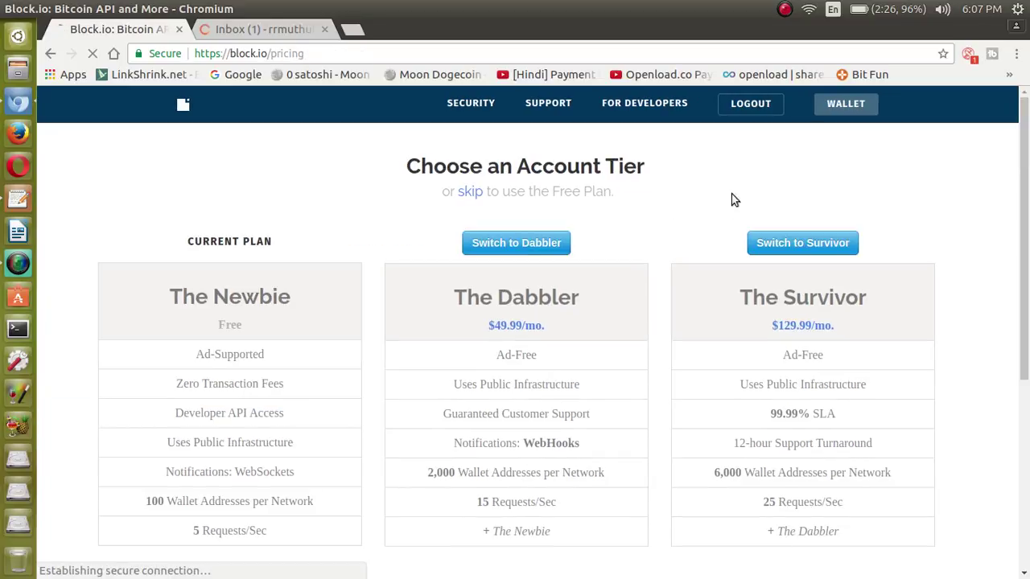
# Review the Newbie, Dabbler and Survivor tiers, then skip to keep the free plan.
pyautogui.moveTo(1027, 205); pyautogui.dragTo(1028, 227)
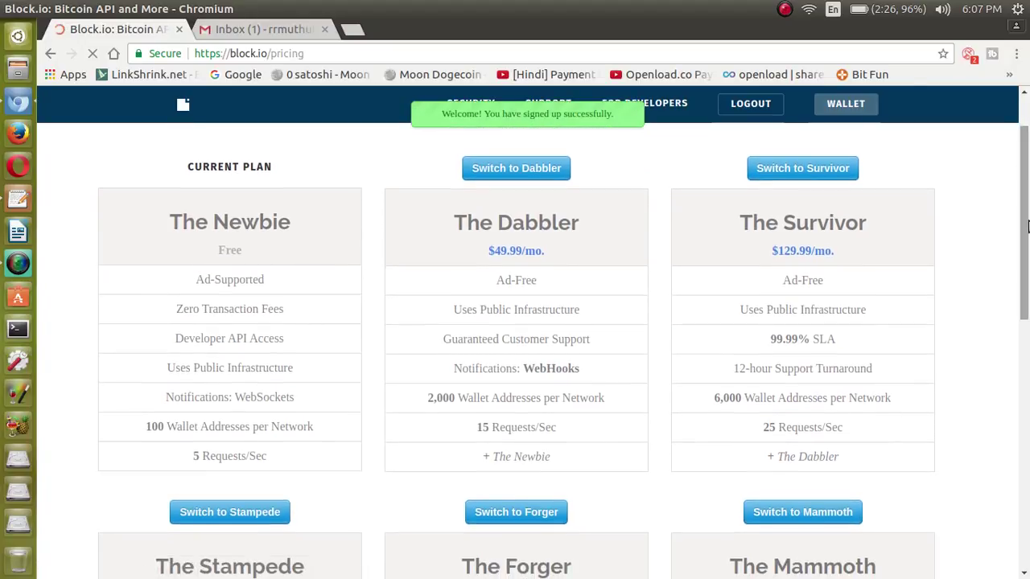
pyautogui.moveTo(1027, 227)
pyautogui.mouseDown()
pyautogui.moveTo(1027, 431)
pyautogui.moveTo(1025, 228)
pyautogui.mouseUp()
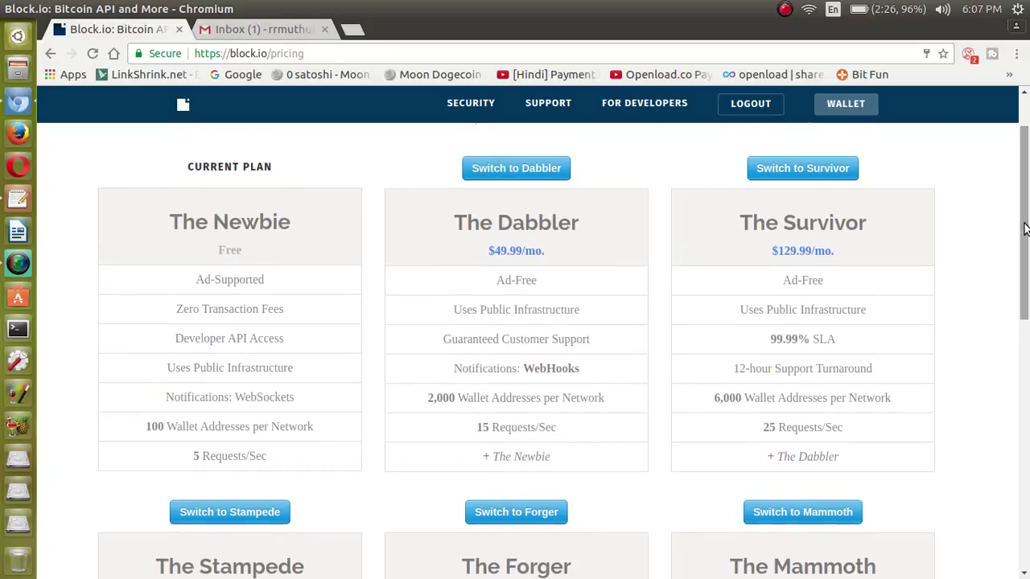
pyautogui.moveTo(1025, 229); pyautogui.dragTo(1025, 229)
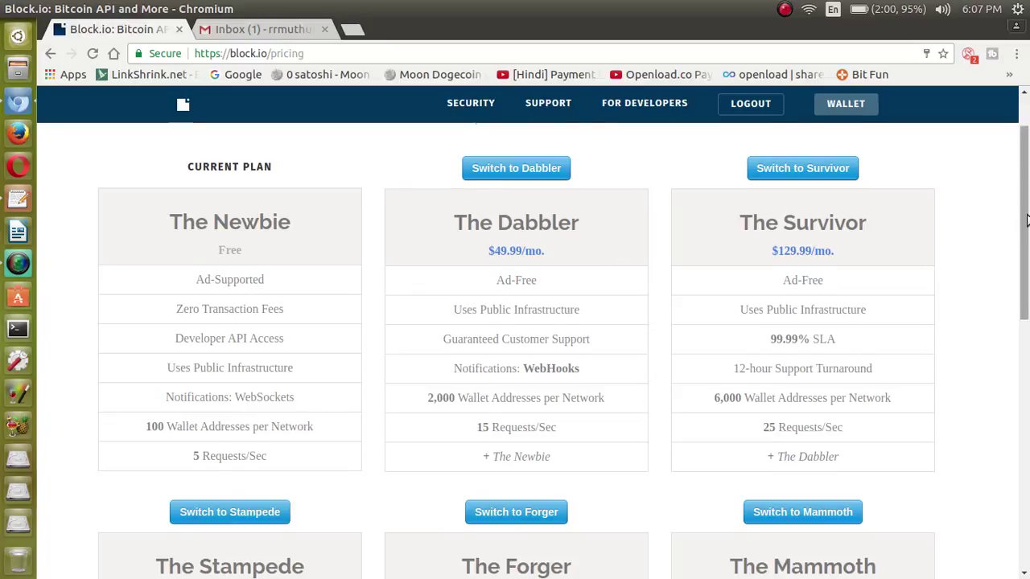
pyautogui.scroll(2, 1026, 191)
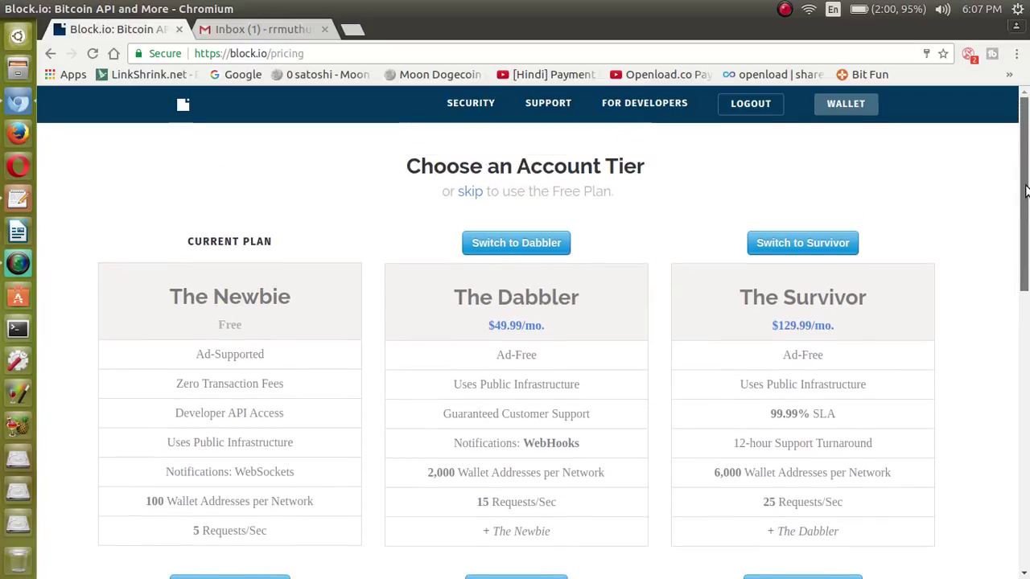
pyautogui.click(469, 193)
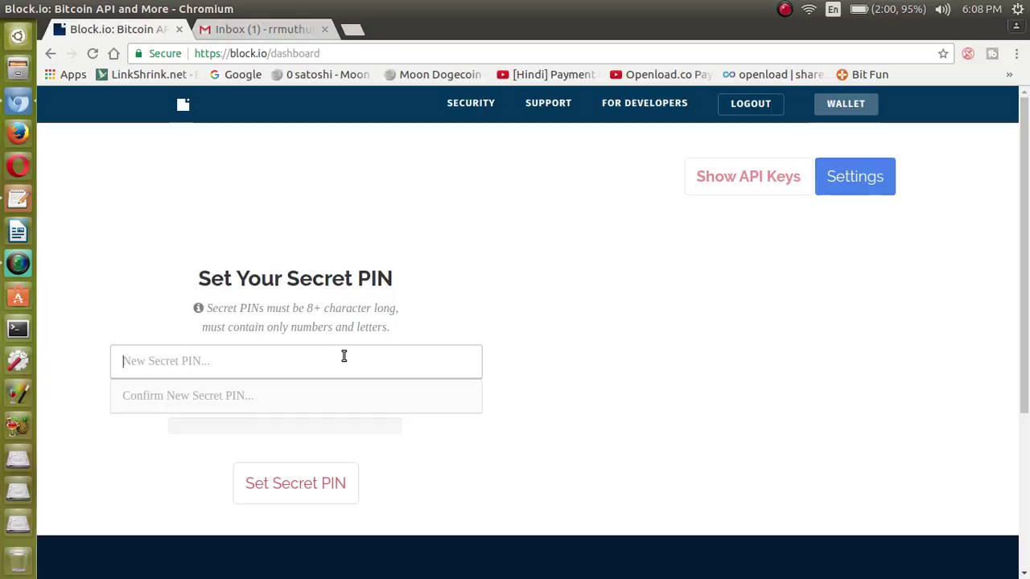
# Set the secret PIN and wait while Block.io generates the secret mnemonic.
pyautogui.write('••')
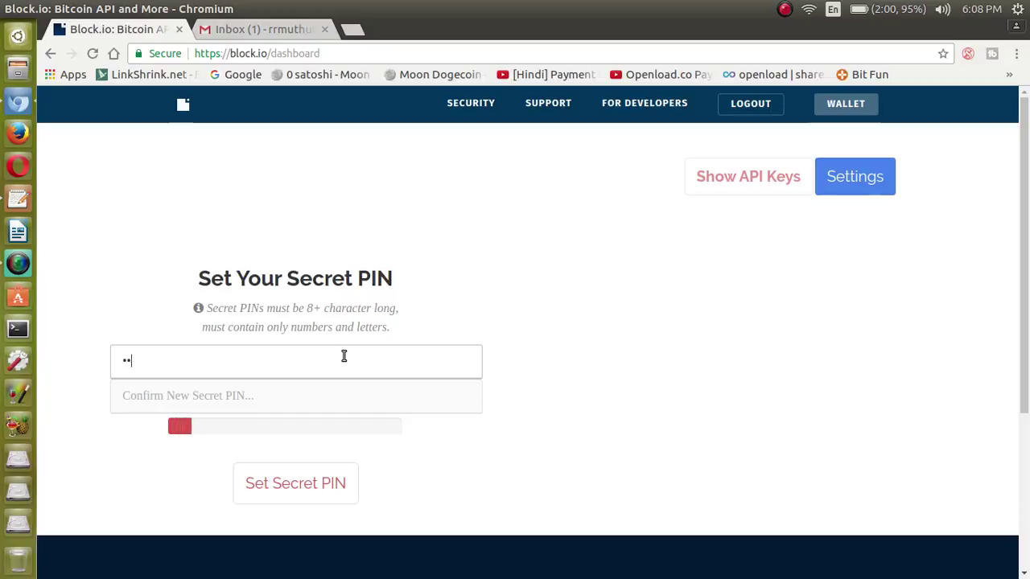
pyautogui.write('••••••')
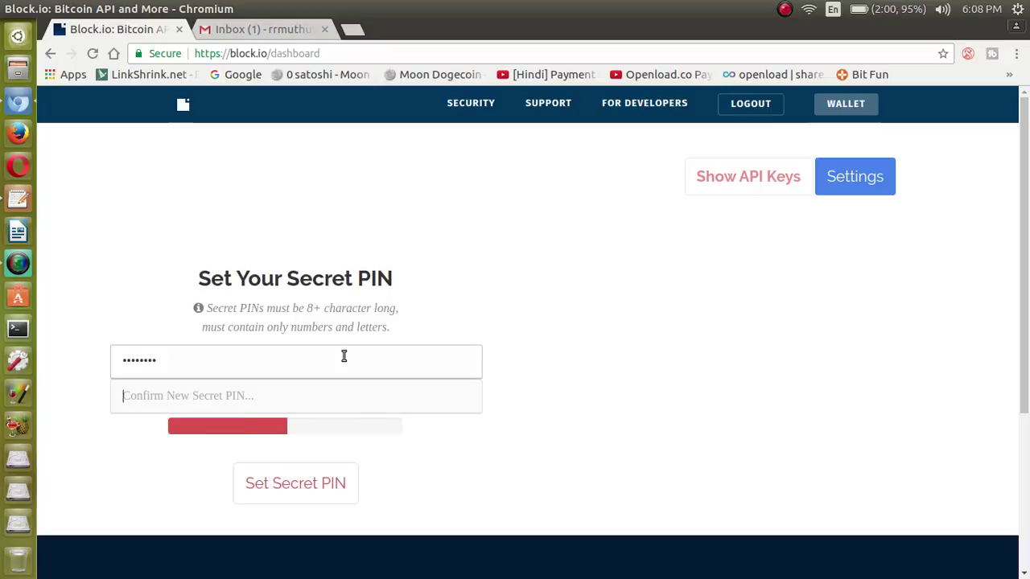
pyautogui.write('•')
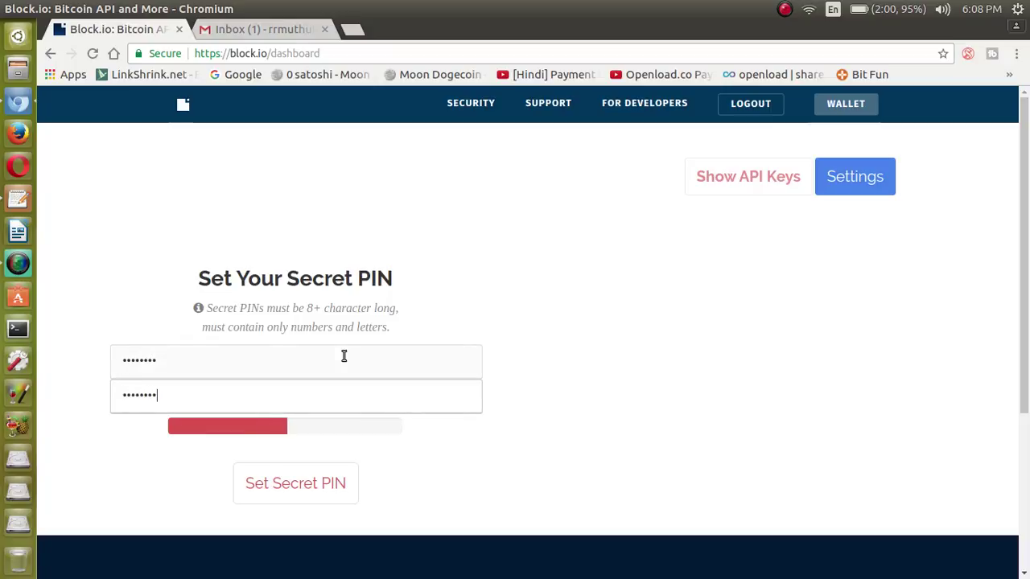
pyautogui.click(317, 484)
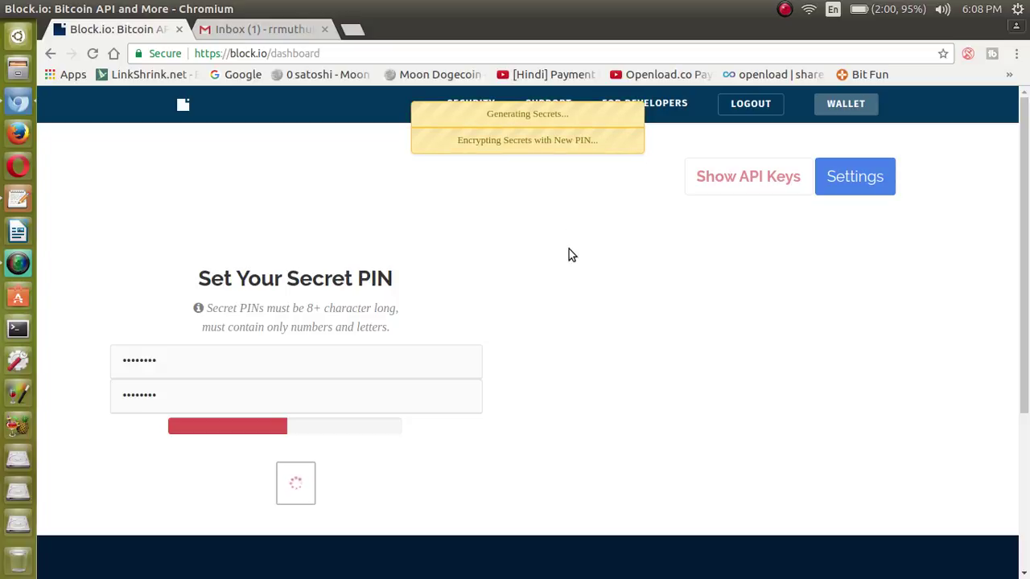
pyautogui.scroll(-3, 1028, 201)
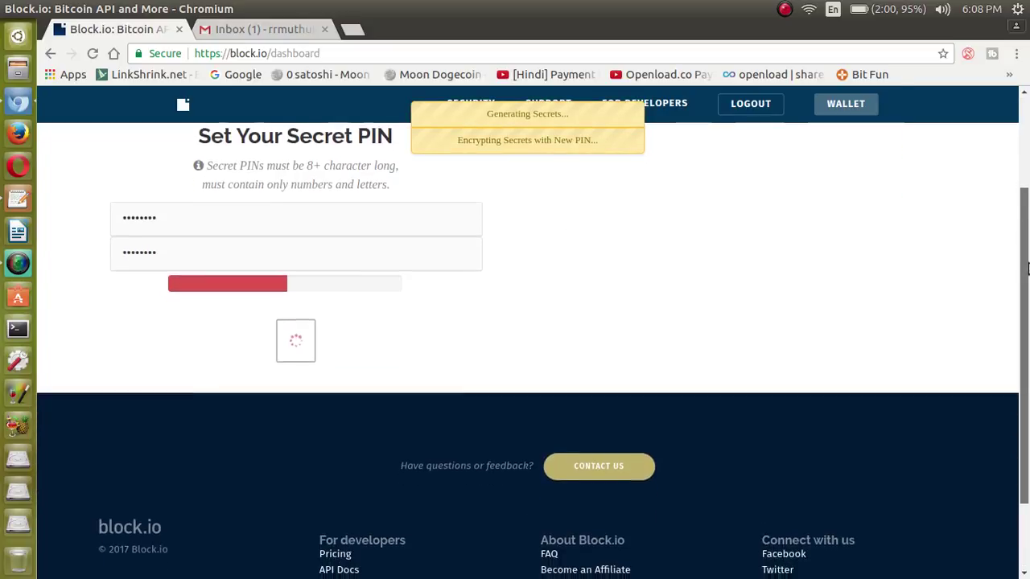
pyautogui.scroll(3, 1028, 153)
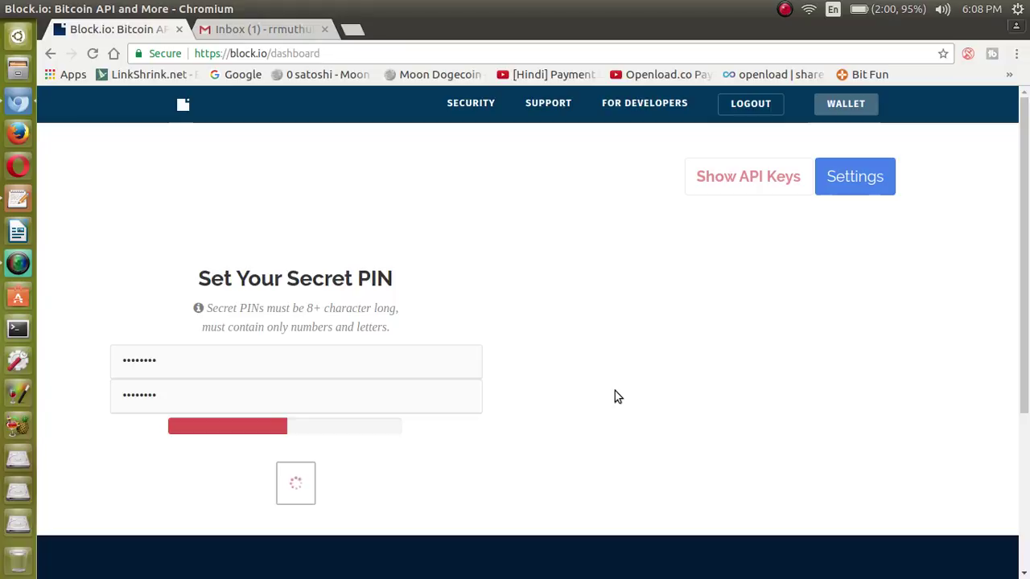
pyautogui.scroll(-3, 1028, 429)
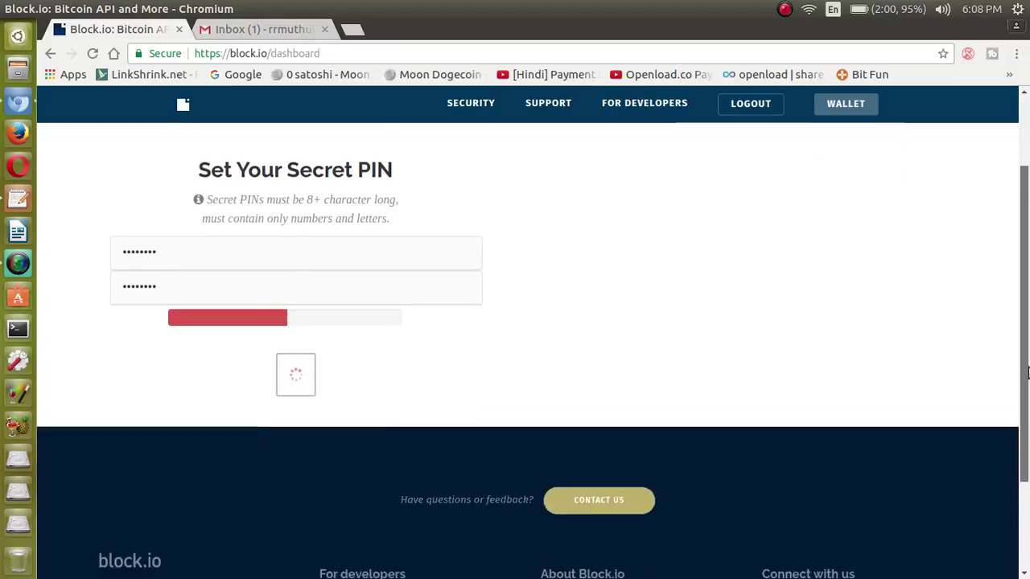
pyautogui.scroll(3, 1028, 429)
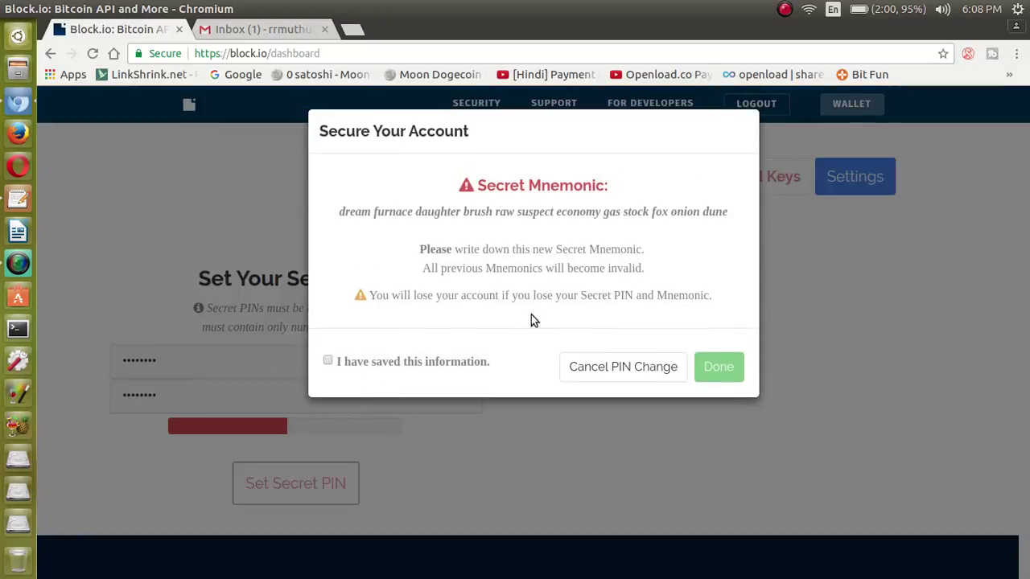
# Confirm 'I have saved this information' for the mnemonic, note the account-loss warning, and finish with Done.
pyautogui.click(328, 361)
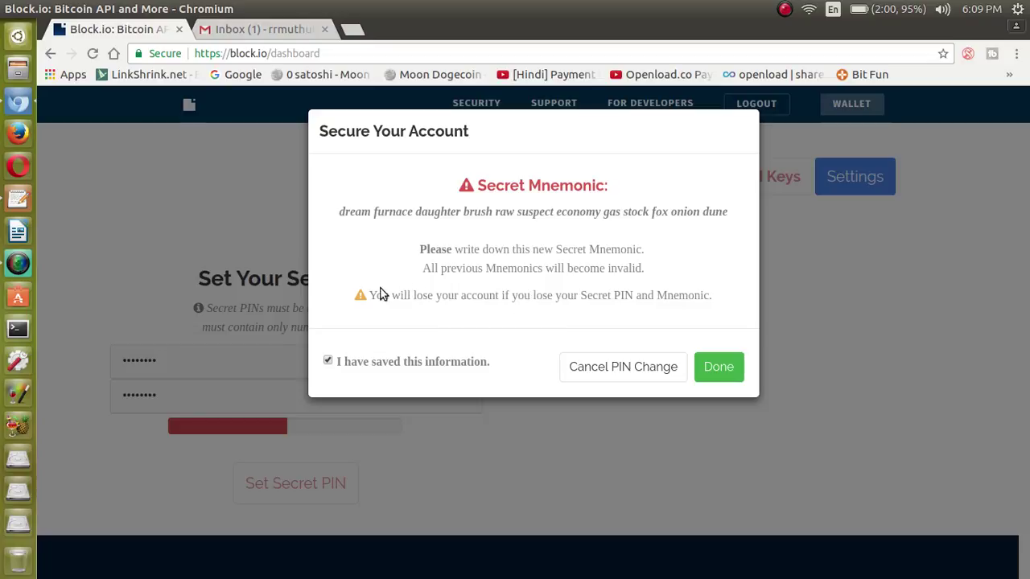
pyautogui.moveTo(375, 294); pyautogui.dragTo(697, 302)
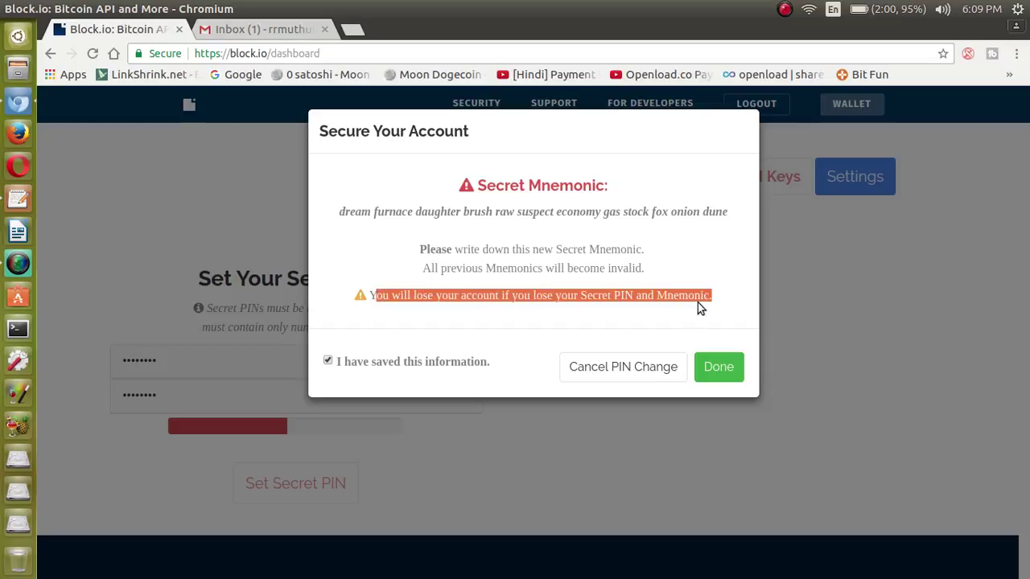
pyautogui.click(698, 302)
pyautogui.click(721, 367)
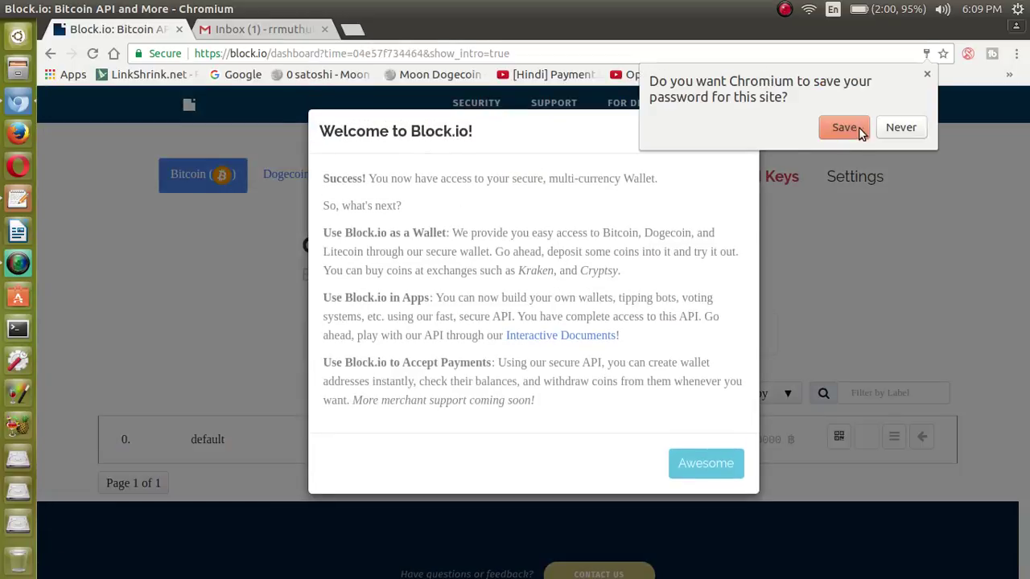
# Save the site password in Chromium and dismiss the Welcome to Block.io dialog with Awesome.
pyautogui.click(857, 130)
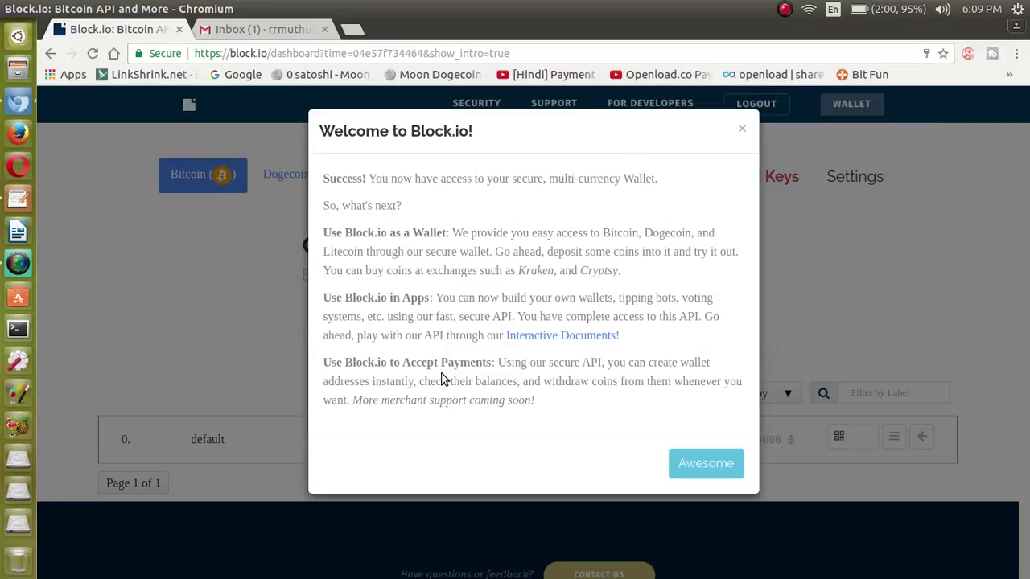
pyautogui.moveTo(502, 366); pyautogui.dragTo(540, 403)
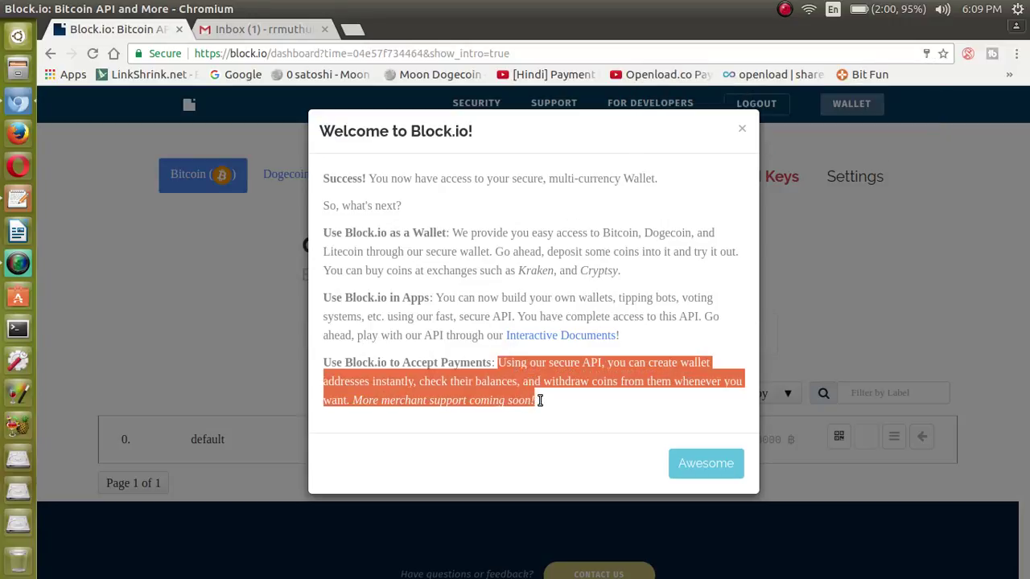
pyautogui.click(539, 402)
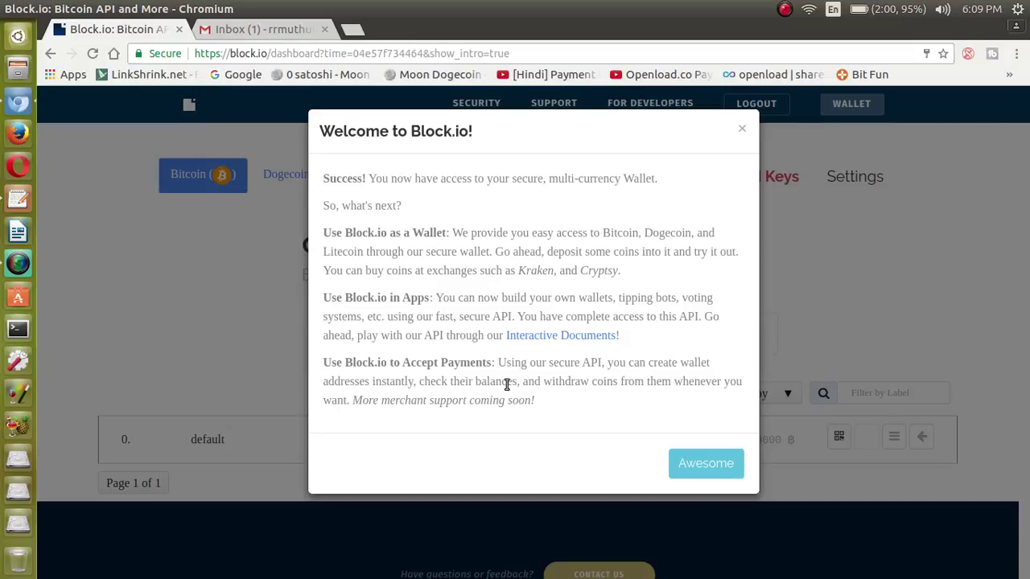
pyautogui.click(693, 471)
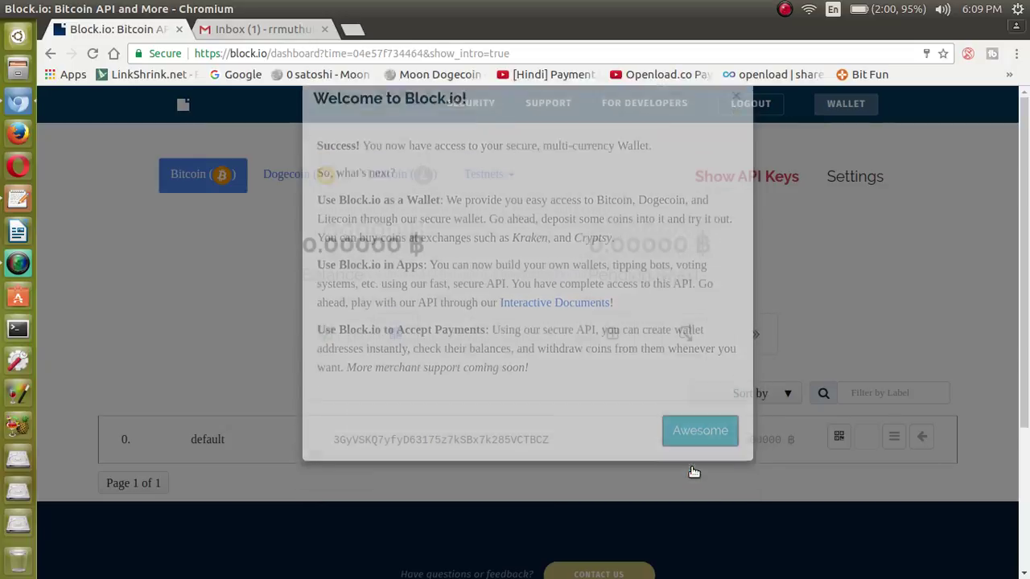
pyautogui.moveTo(1027, 228)
pyautogui.mouseDown()
pyautogui.moveTo(1027, 362)
pyautogui.moveTo(1026, 228)
pyautogui.mouseUp()
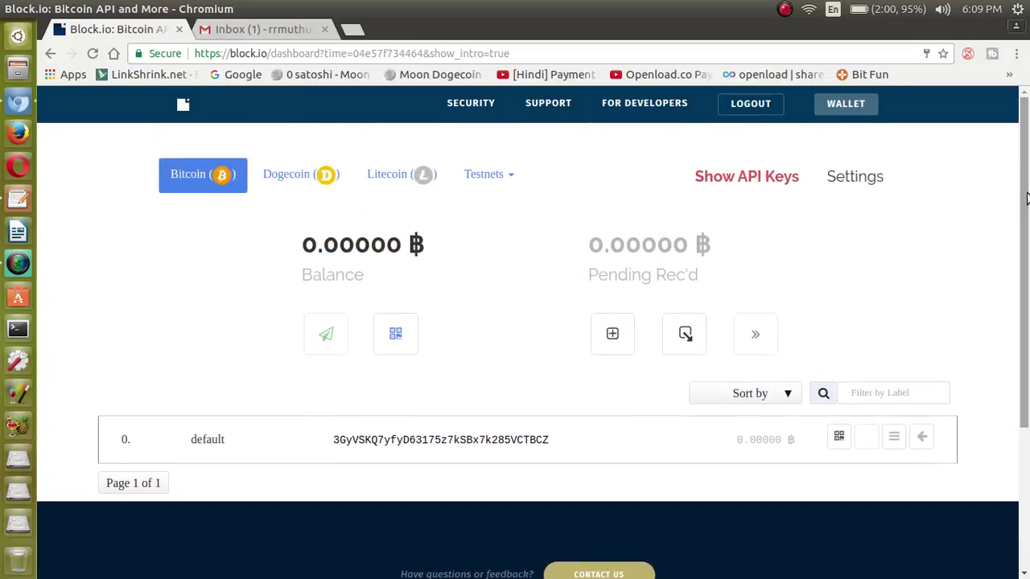
# Review the empty Dogecoin wallet dashboard, then the Litecoin dashboard with its default address.
pyautogui.click(283, 178)
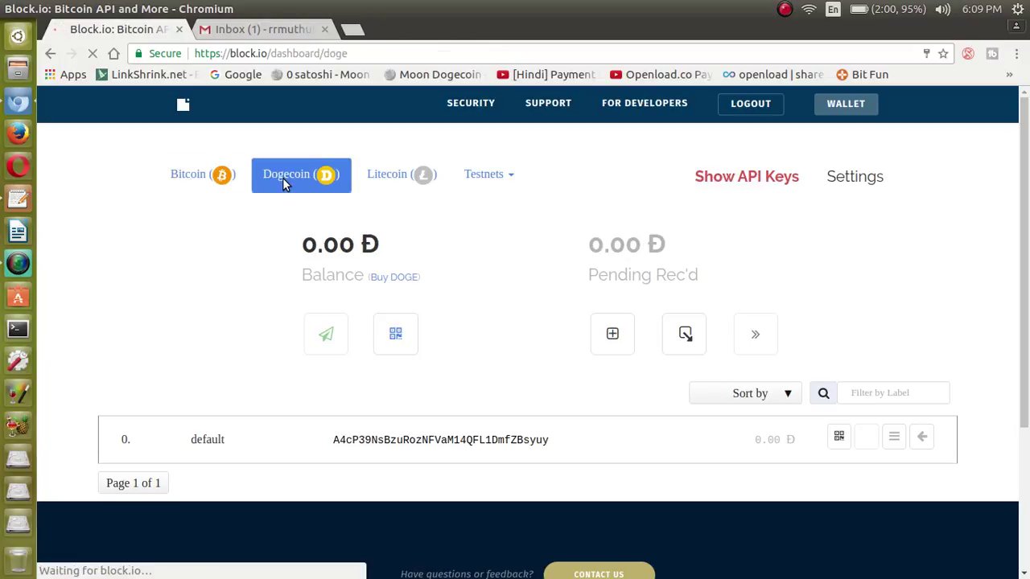
pyautogui.moveTo(1026, 197); pyautogui.dragTo(1027, 301)
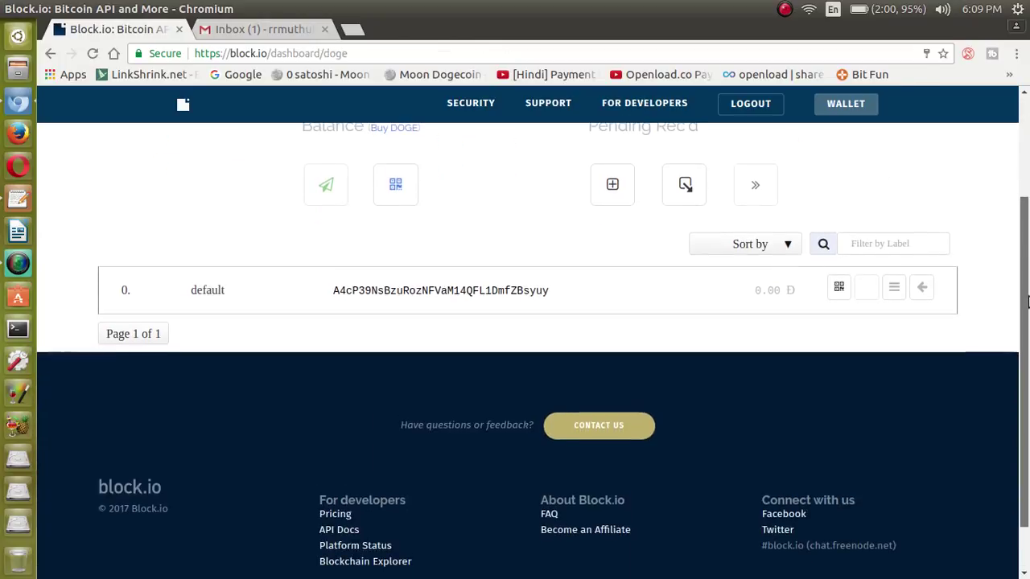
pyautogui.scroll(3, 1027, 300)
pyautogui.click(387, 175)
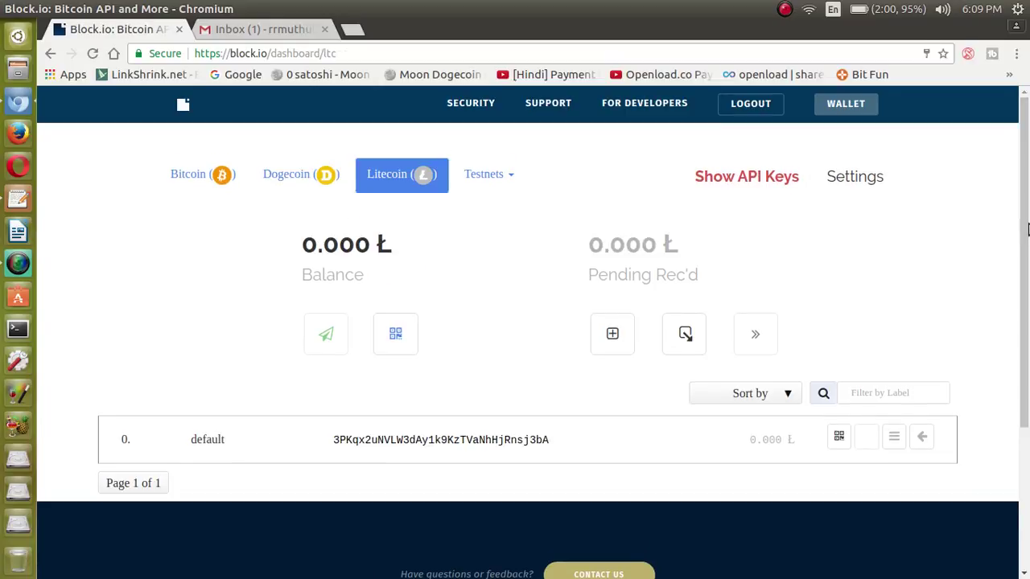
pyautogui.scroll(-4, 1028, 230)
pyautogui.scroll(4, 1028, 233)
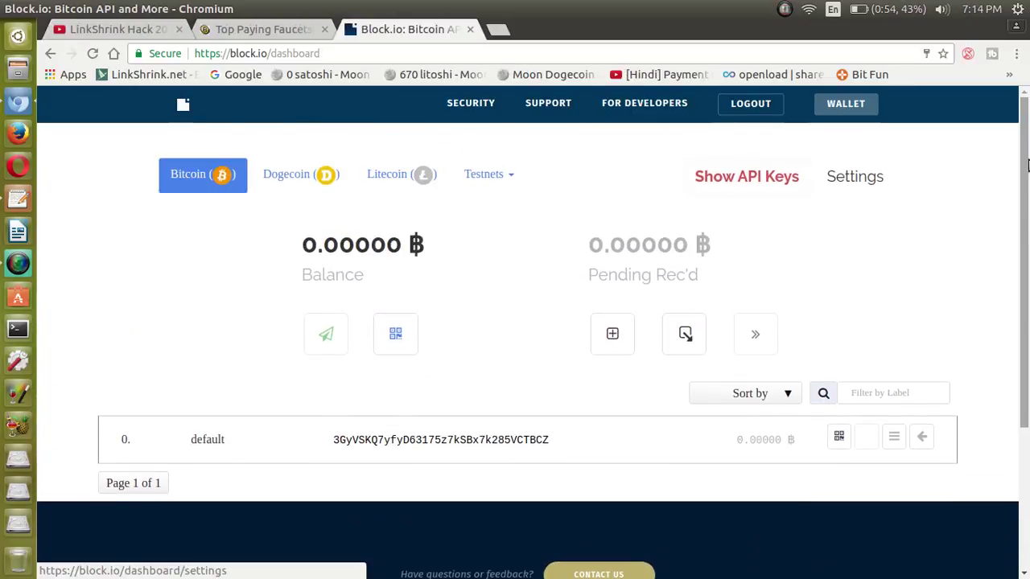
pyautogui.scroll(-4, 1028, 115)
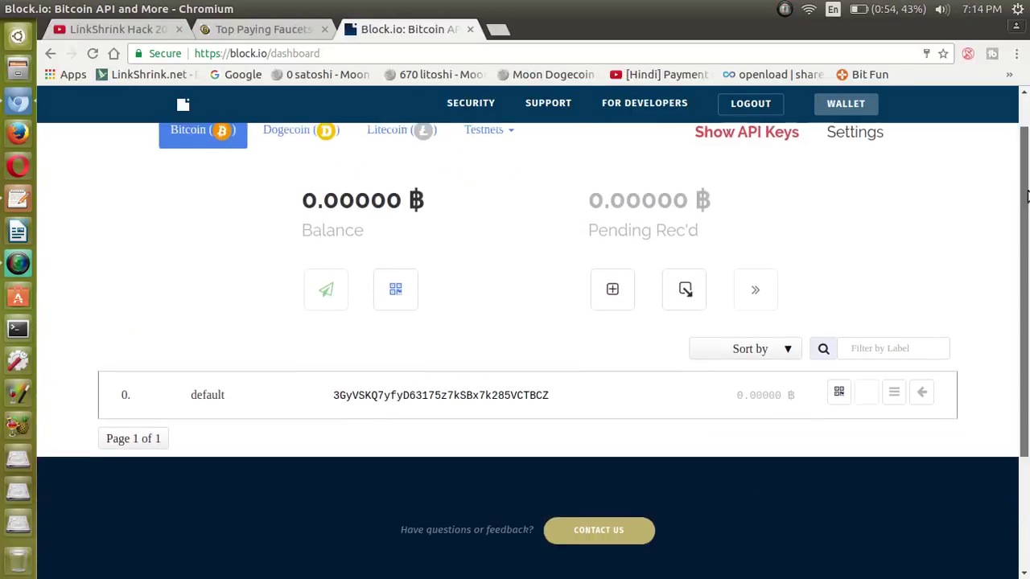
# Switch to the Dogecoin dashboard and select its deposit address text.
pyautogui.scroll(4, 1027, 115)
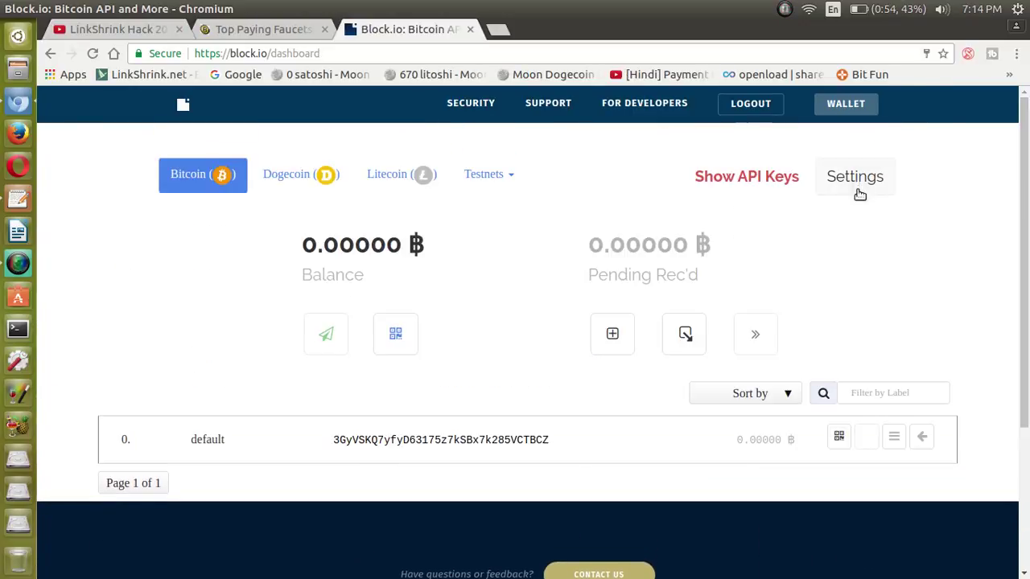
pyautogui.scroll(-3, 1027, 270)
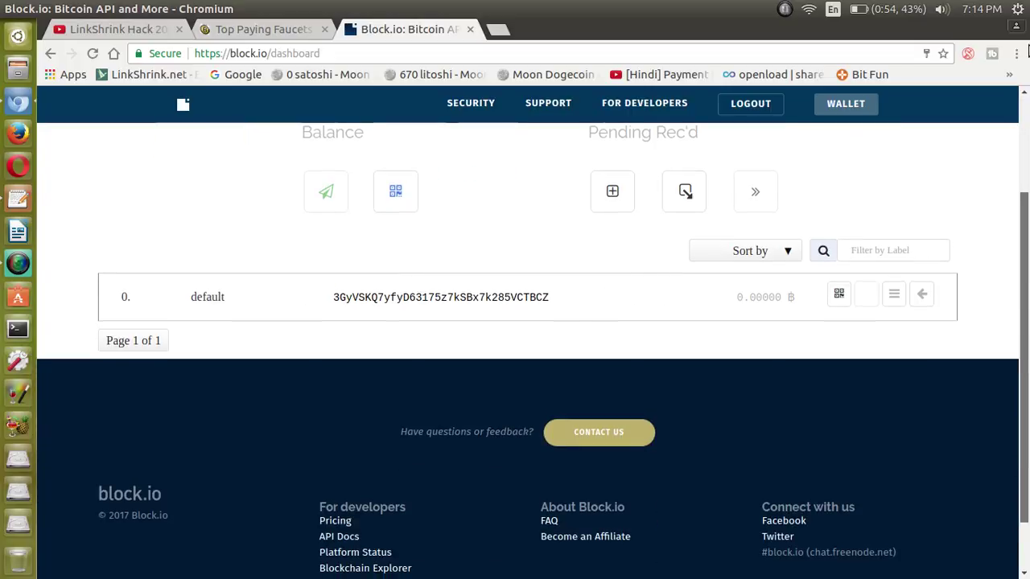
pyautogui.scroll(3, 1028, 270)
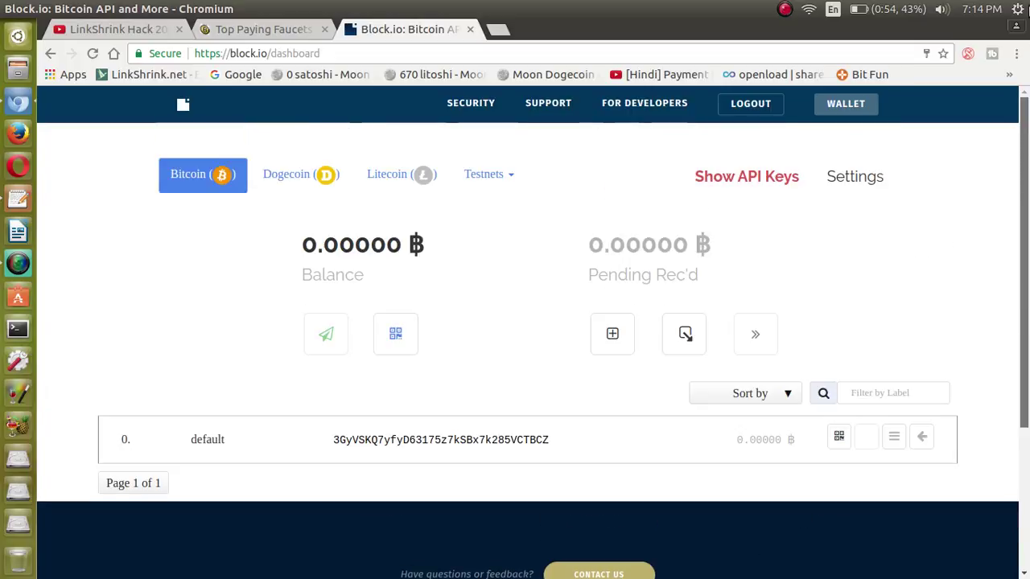
pyautogui.click(314, 179)
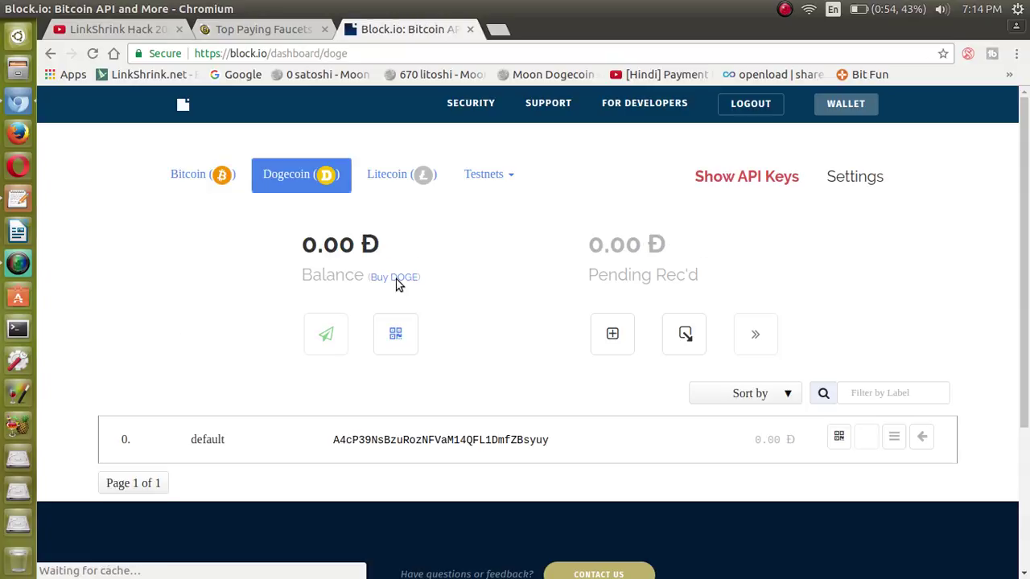
pyautogui.moveTo(331, 445); pyautogui.dragTo(617, 443)
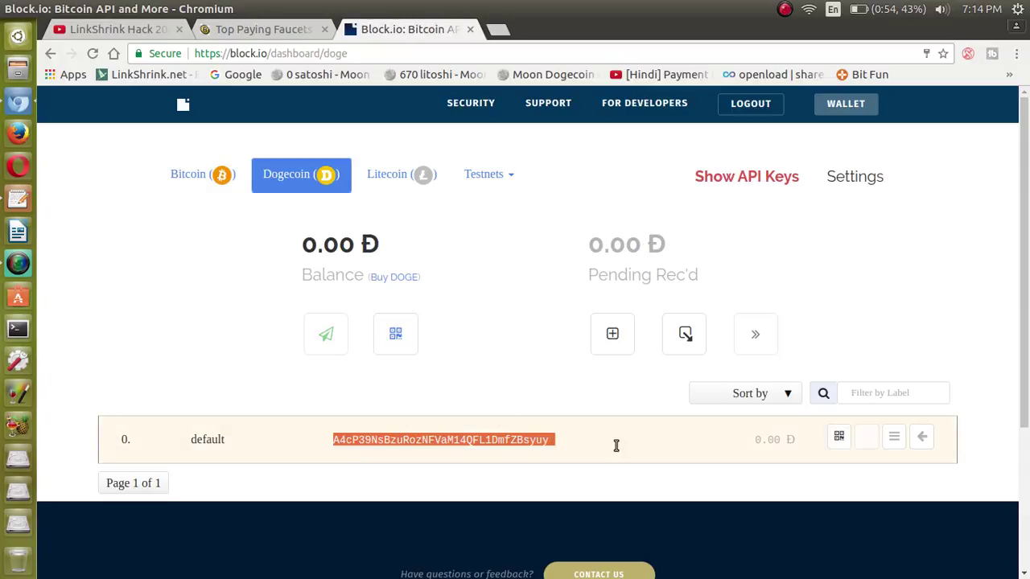
pyautogui.click(464, 276)
# On the Litecoin dashboard, select the default and second deposit address texts.
pyautogui.click(398, 175)
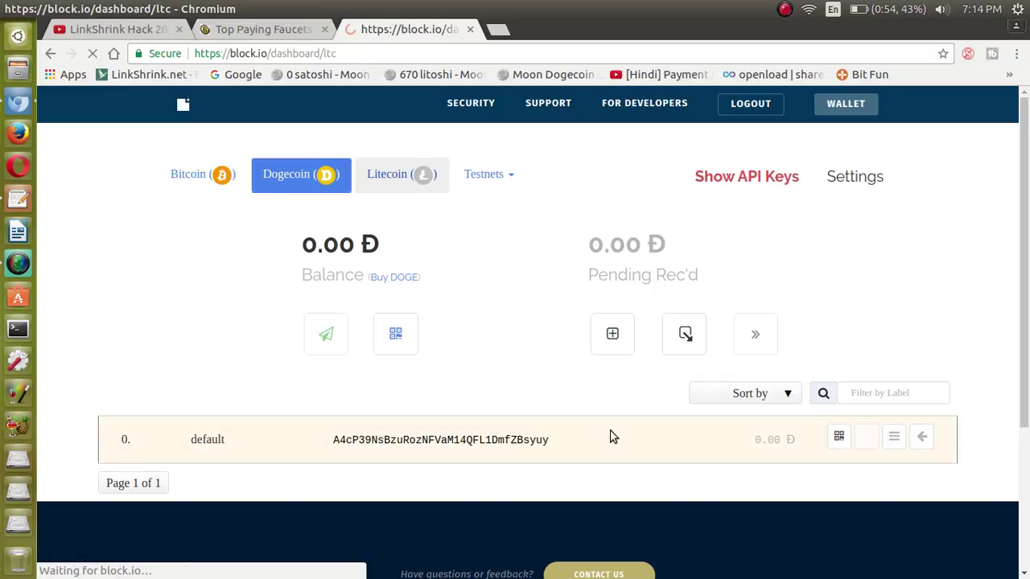
pyautogui.moveTo(573, 444); pyautogui.dragTo(331, 440)
pyautogui.moveTo(333, 488); pyautogui.dragTo(569, 486)
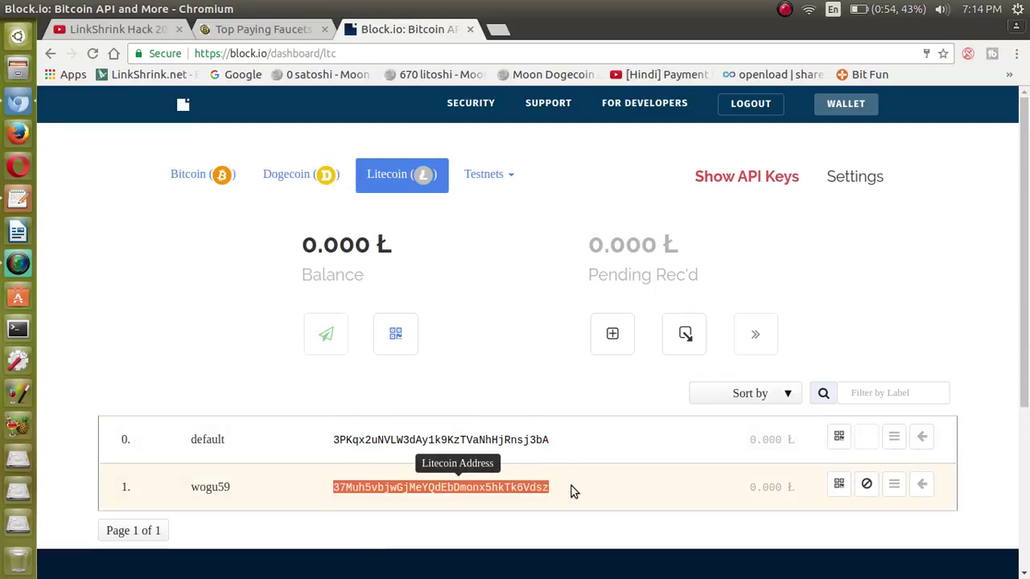
pyautogui.click(570, 487)
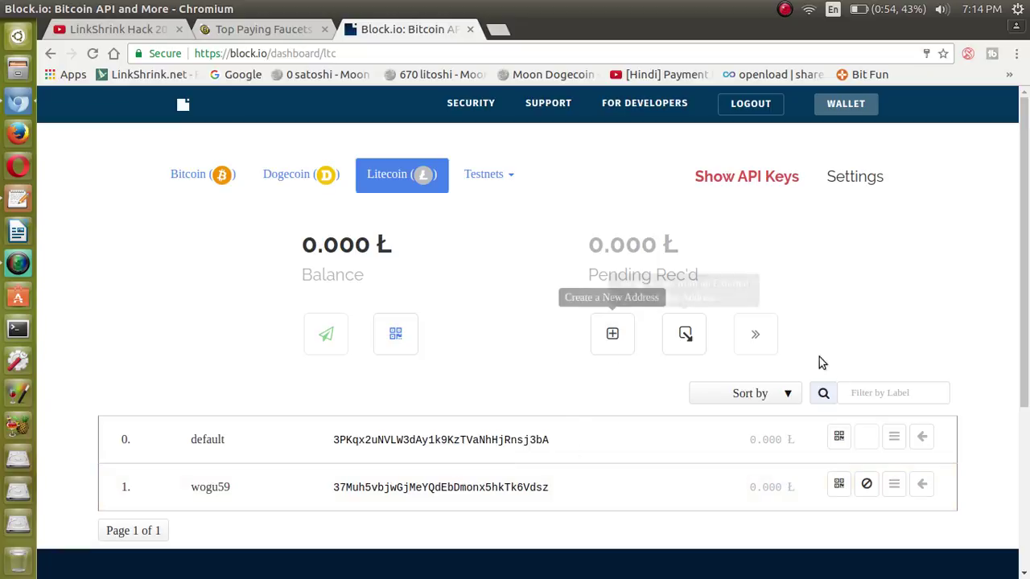
# Show the default Litecoin address as a QR code, select its text, and close it.
pyautogui.click(838, 436)
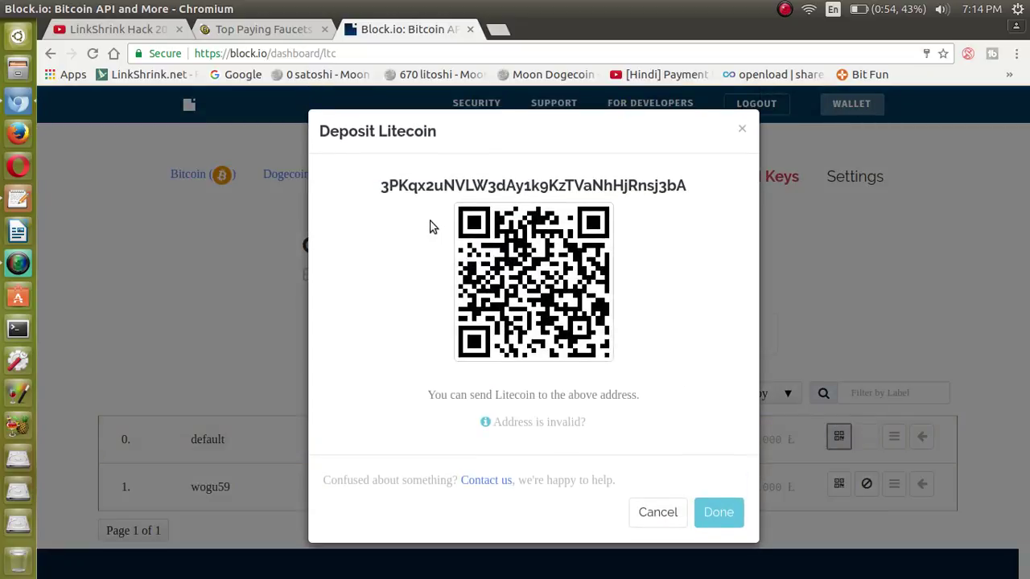
pyautogui.moveTo(428, 400); pyautogui.dragTo(657, 416)
pyautogui.click(658, 416)
pyautogui.click(742, 129)
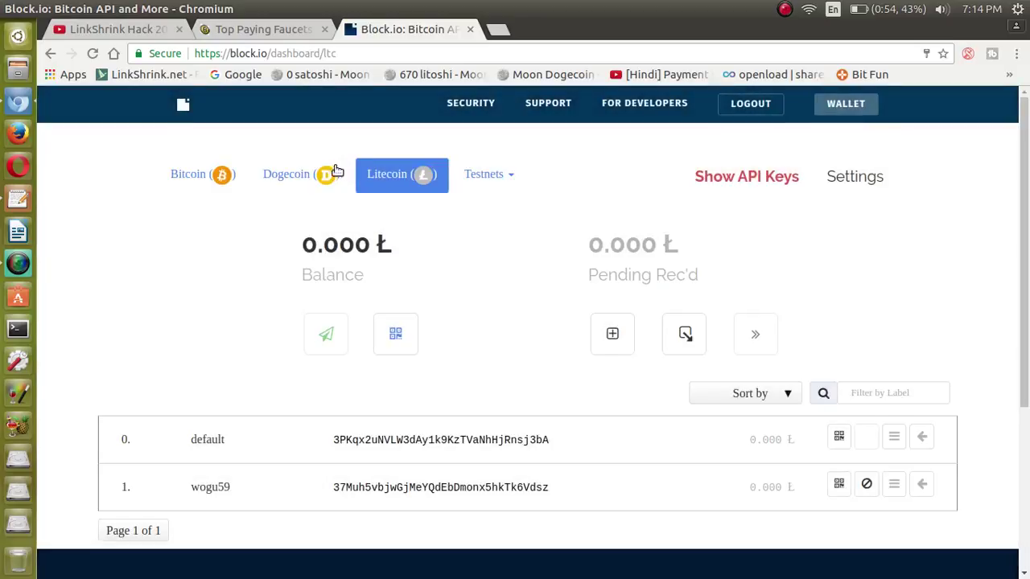
# Show the Dogecoin deposit address as a QR code, close it, and return to Bitcoin.
pyautogui.click(321, 174)
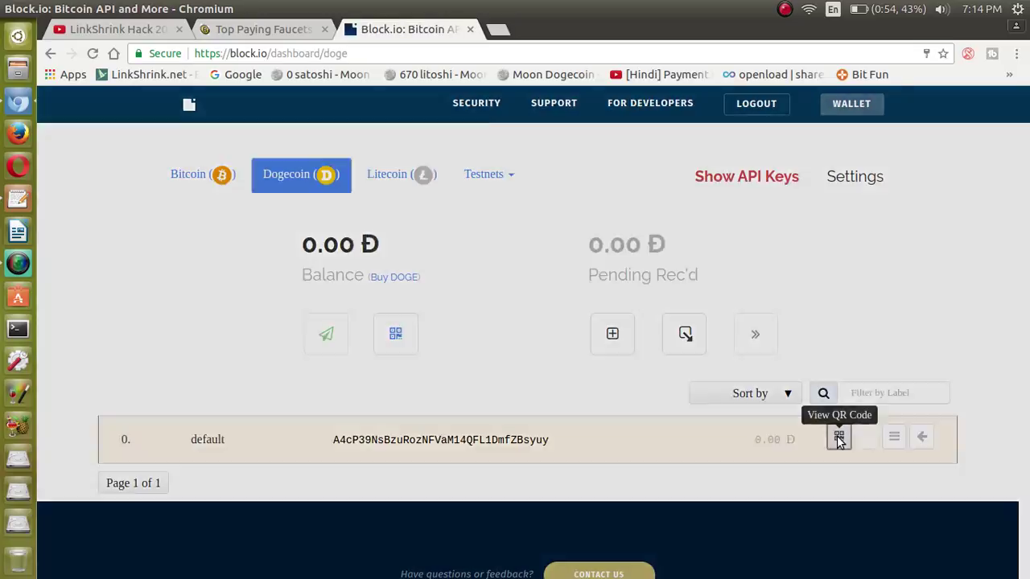
pyautogui.click(839, 436)
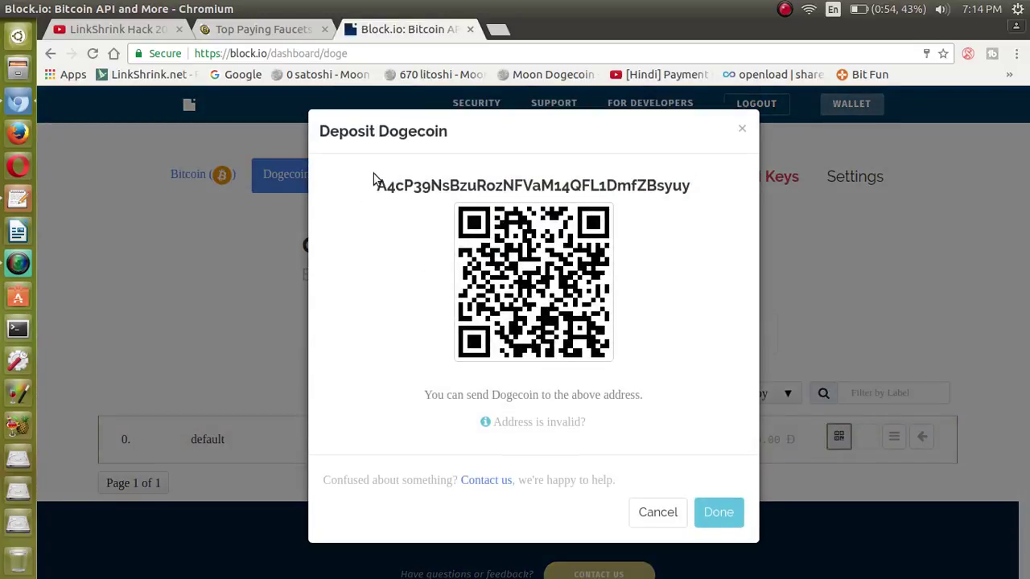
pyautogui.moveTo(373, 178); pyautogui.dragTo(690, 189)
pyautogui.moveTo(423, 396); pyautogui.dragTo(703, 411)
pyautogui.click(660, 519)
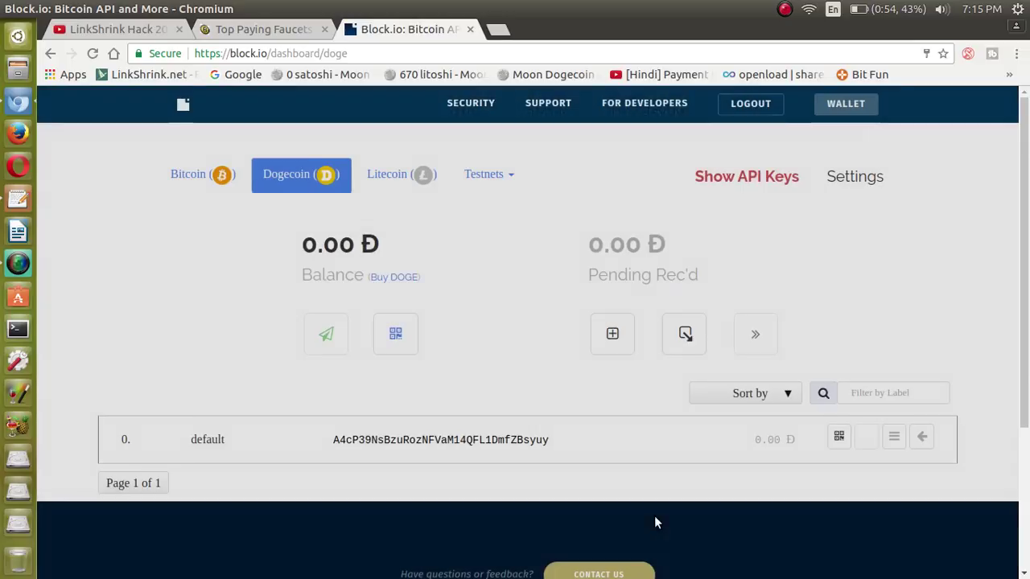
pyautogui.click(202, 184)
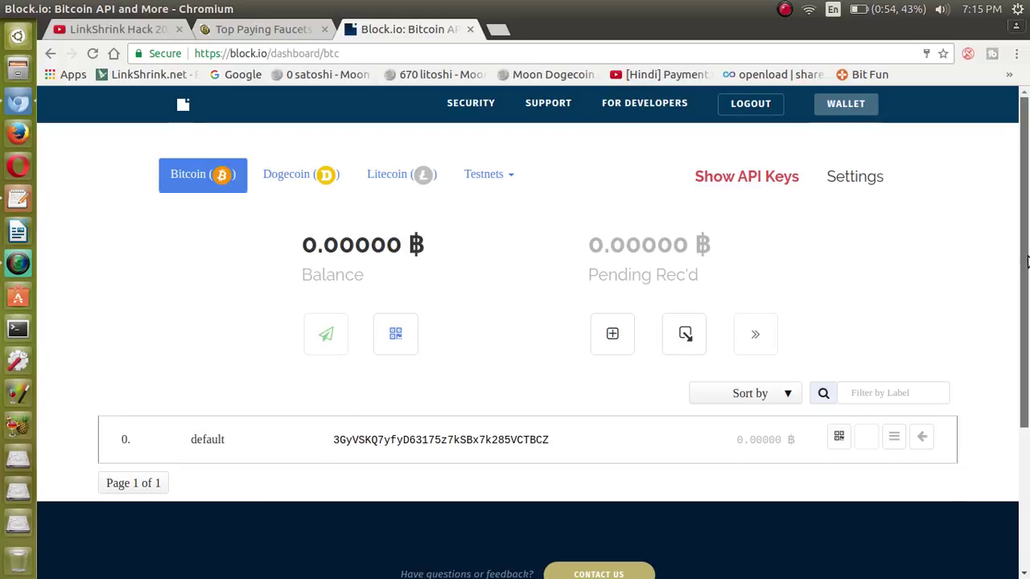
# View the Bitcoin deposit address QR code, cancel it, and open a new browser tab.
pyautogui.click(838, 435)
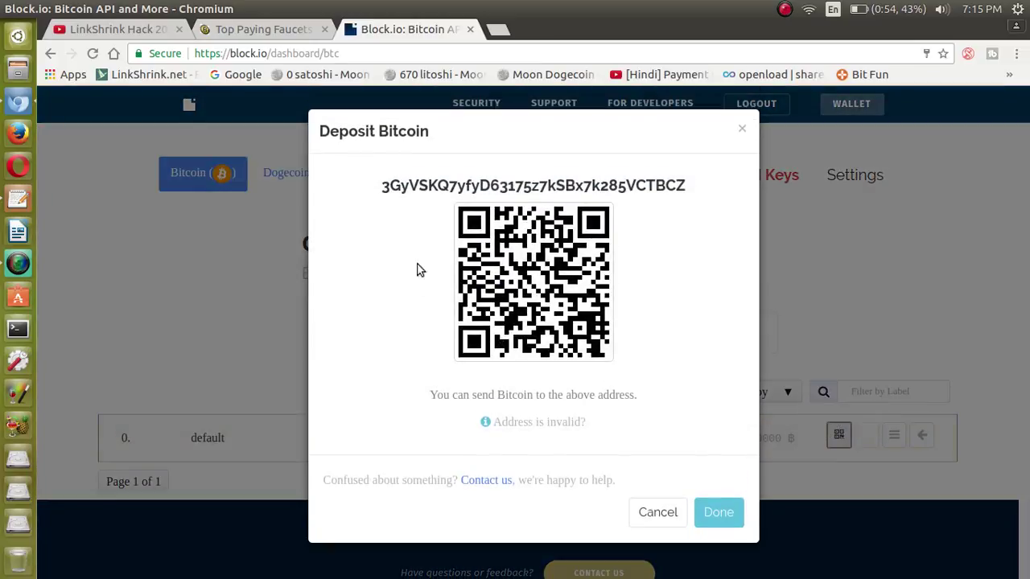
pyautogui.moveTo(381, 182); pyautogui.dragTo(690, 210)
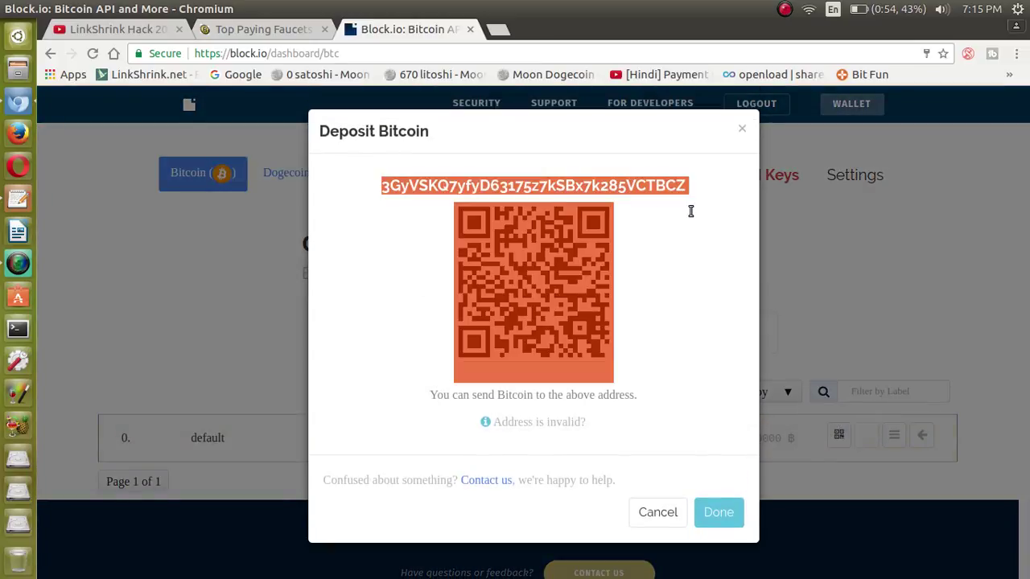
pyautogui.moveTo(463, 378); pyautogui.dragTo(396, 392)
pyautogui.click(465, 400)
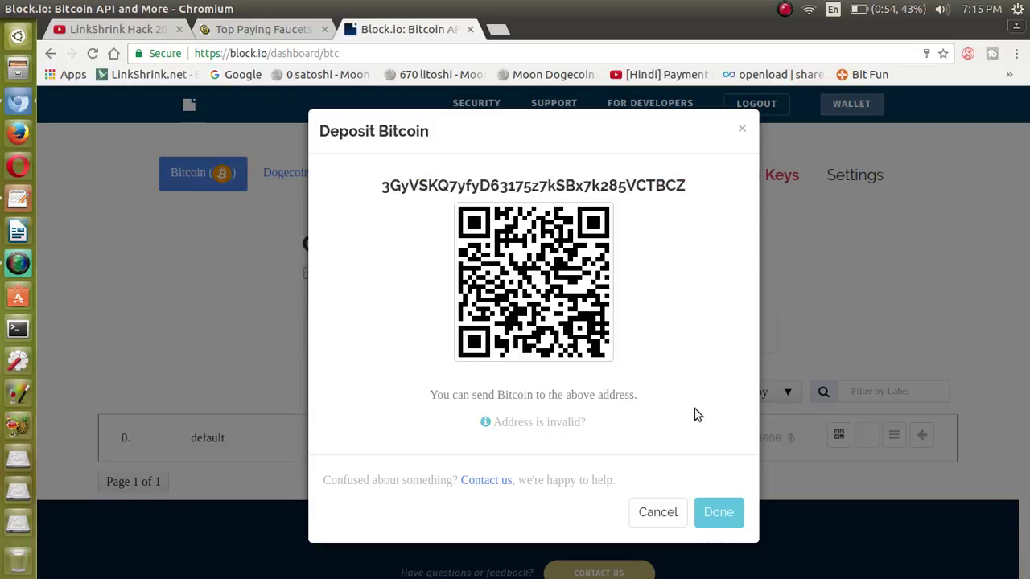
pyautogui.click(667, 510)
pyautogui.click(500, 31)
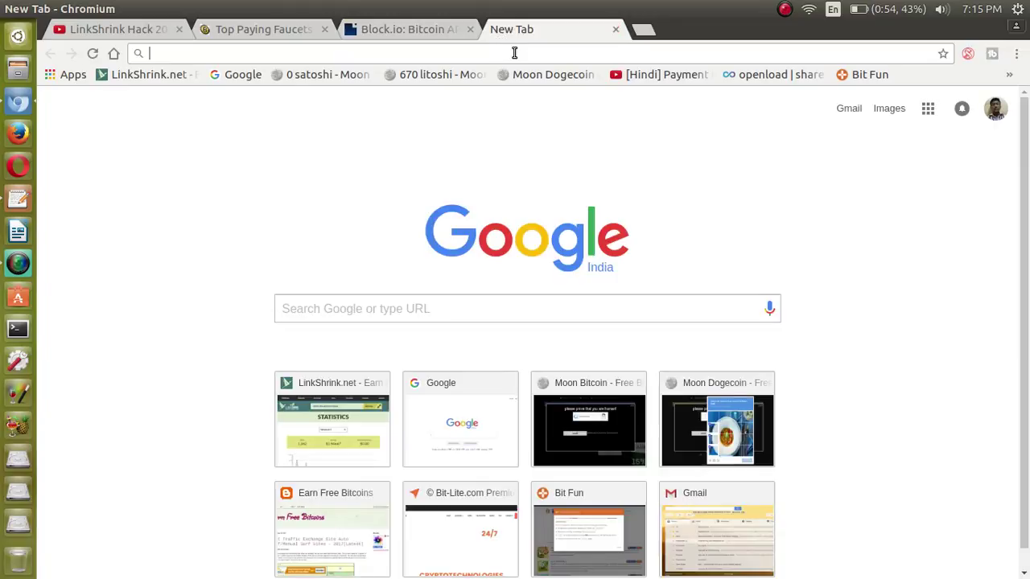
# Enter 'link in descriptions' in the address bar, then replace it with 'thanks for watching'.
pyautogui.write('link in d')
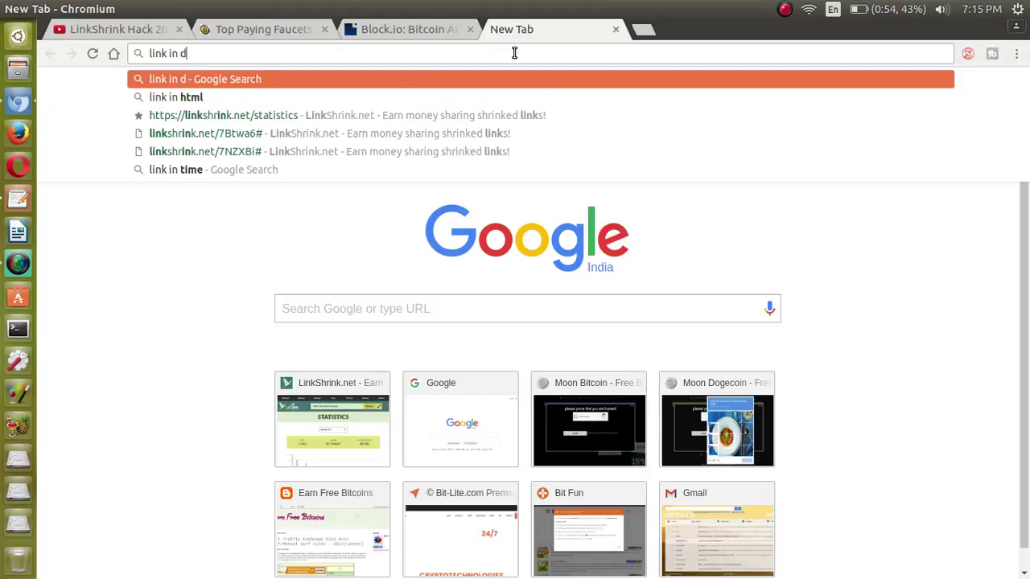
pyautogui.write('escripti')
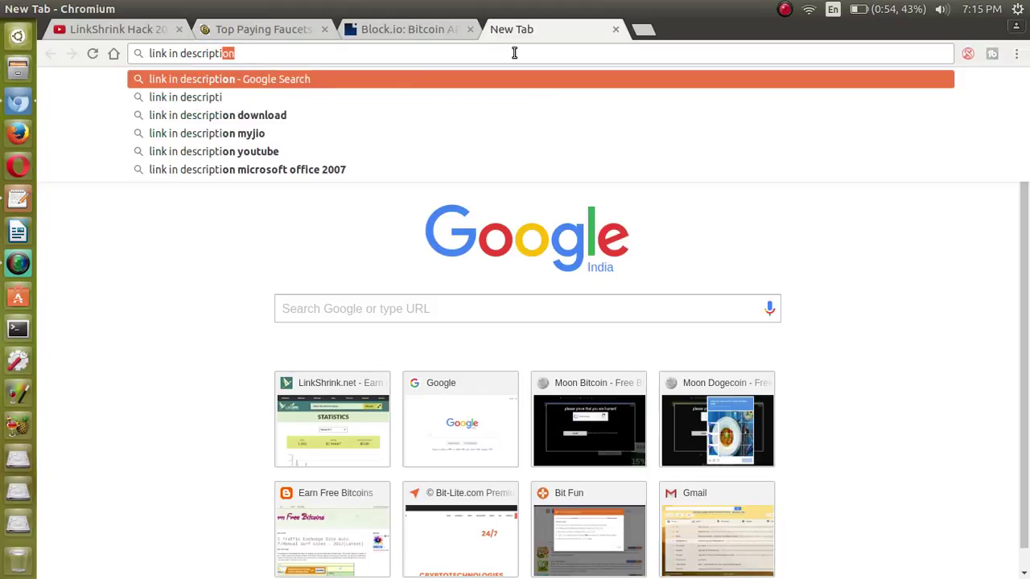
pyautogui.write('ons')
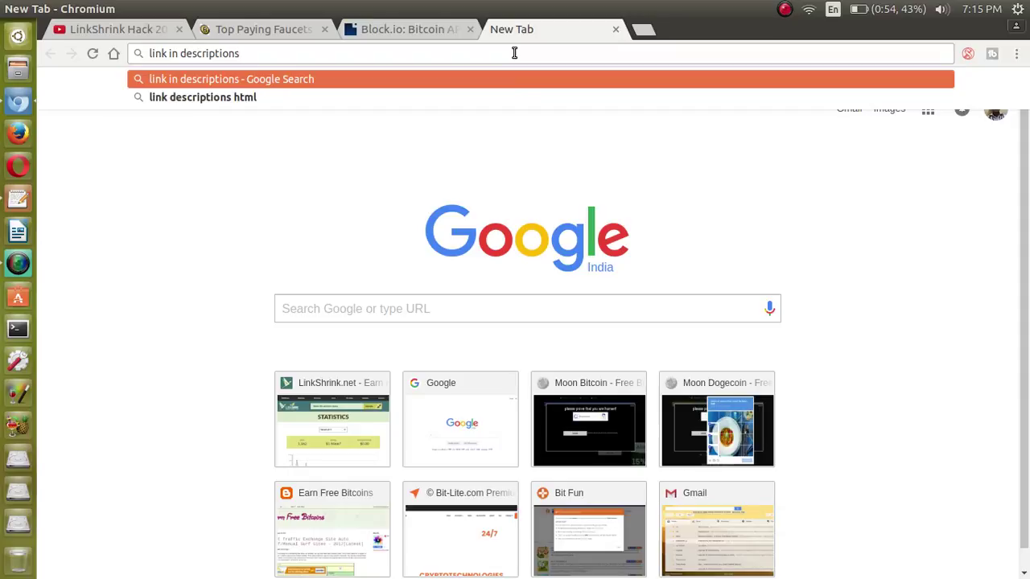
pyautogui.hotkey('ctrl', 'a')
pyautogui.write('thanks for ')
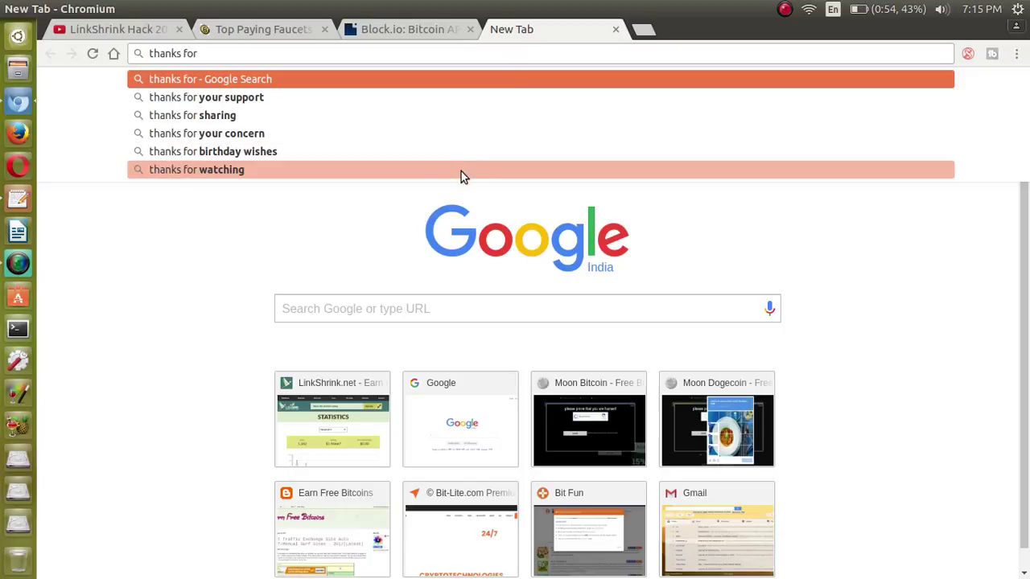
pyautogui.write('watc')
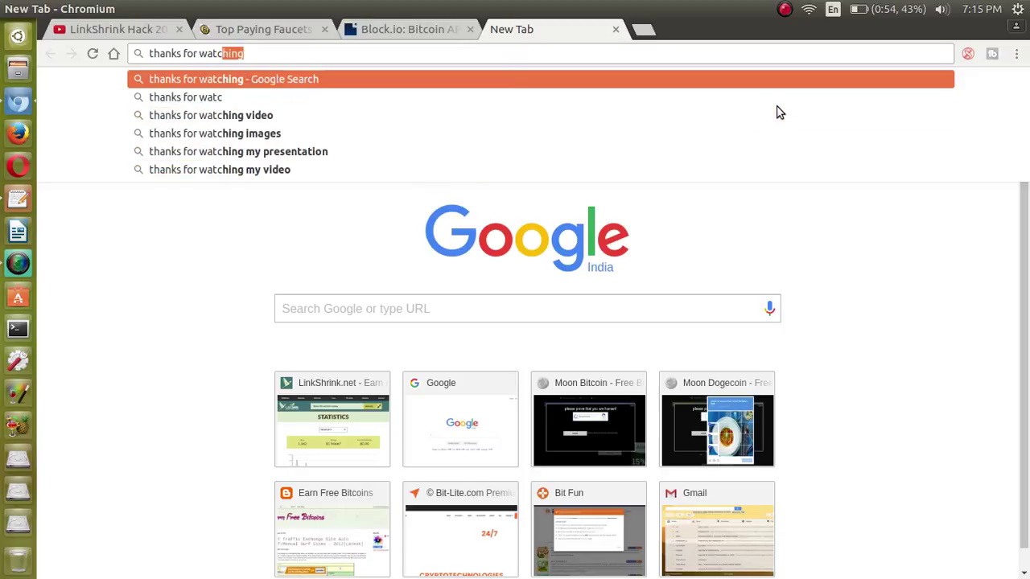
pyautogui.write('hing')
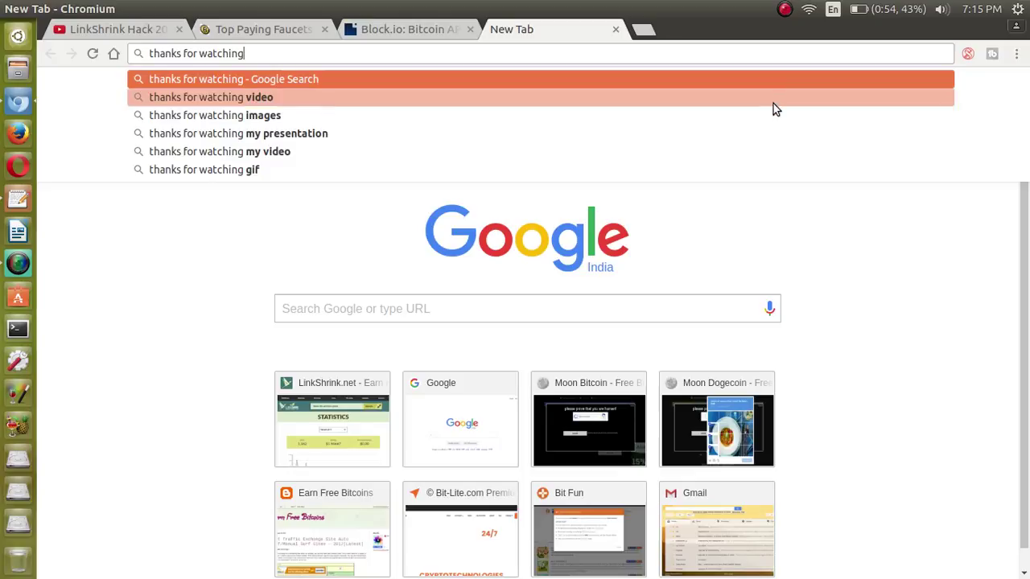